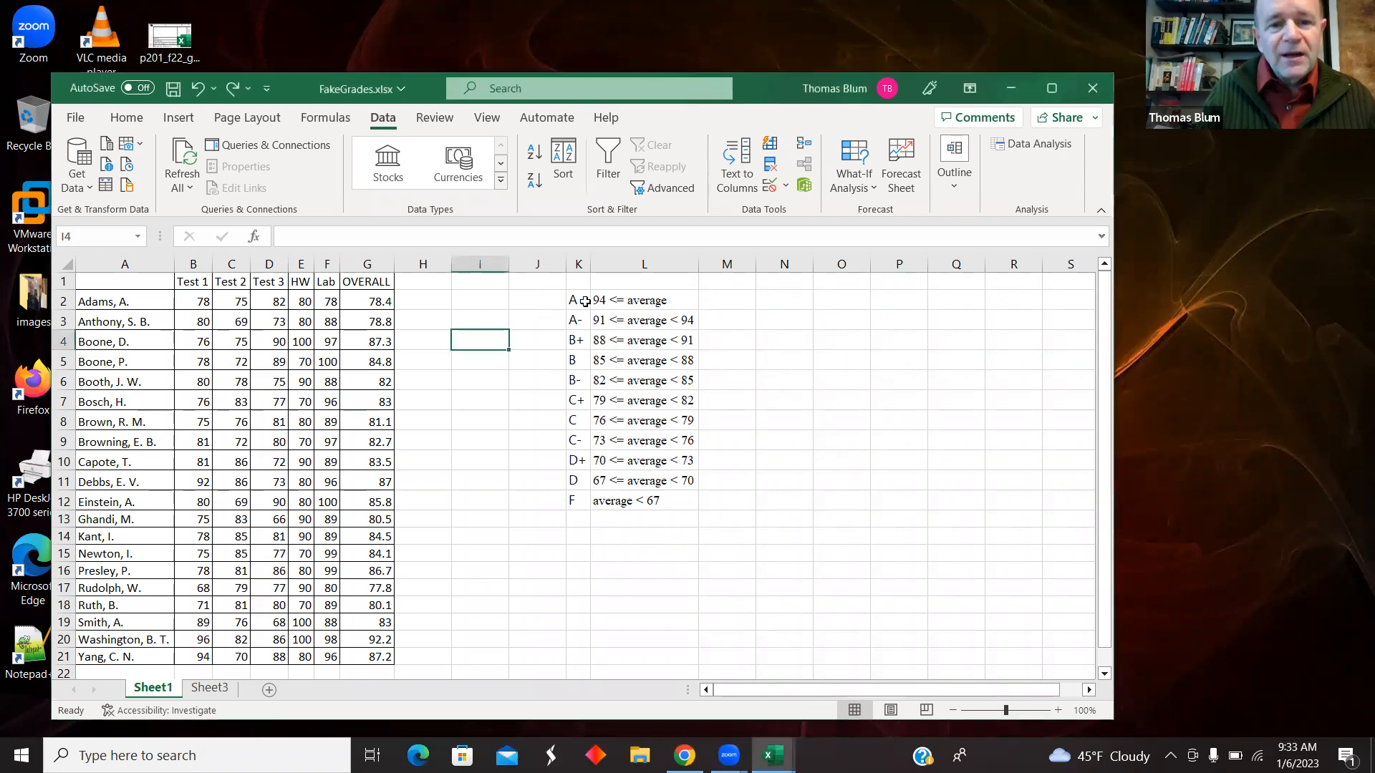
# Try sorting the grading scale K2:L12 without a header row by Column K in A to Z order.
pyautogui.moveTo(575, 300); pyautogui.dragTo(634, 499)
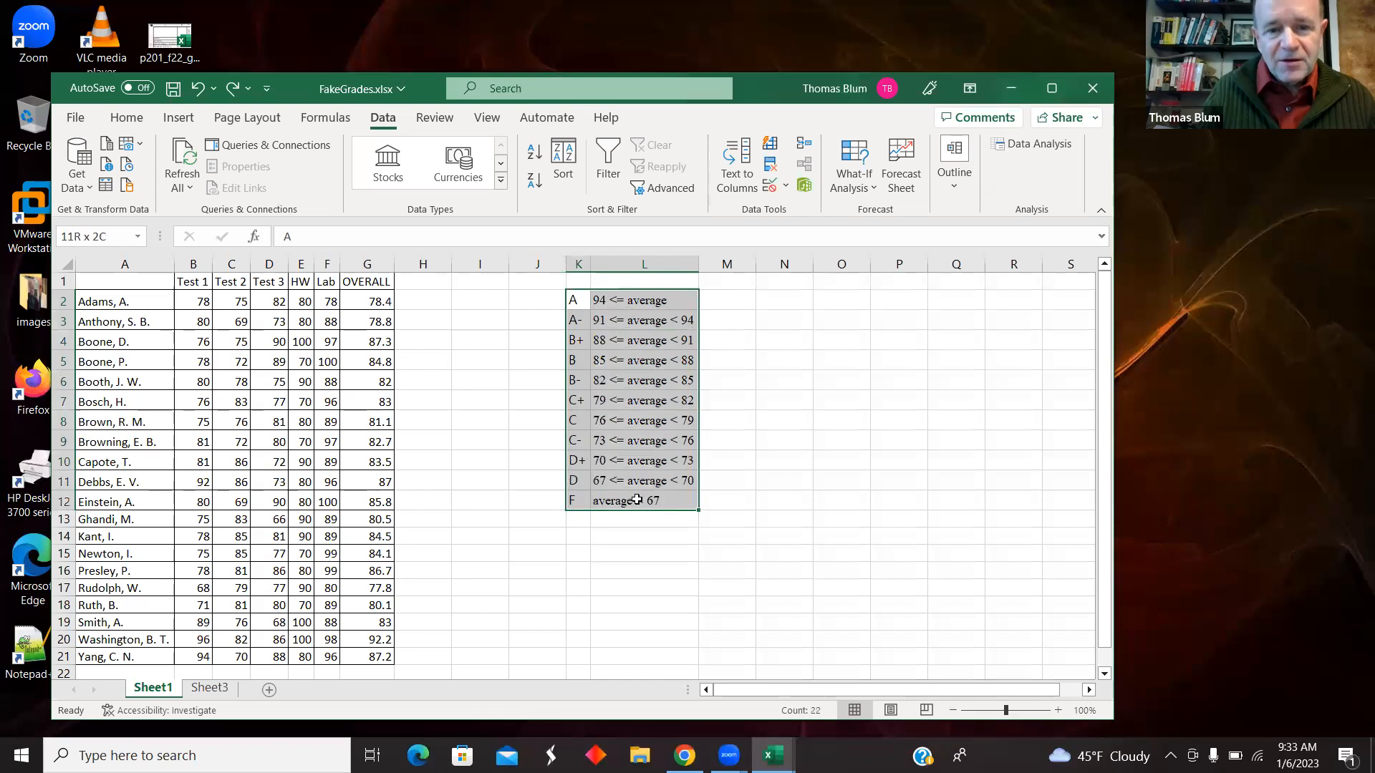
pyautogui.click(566, 161)
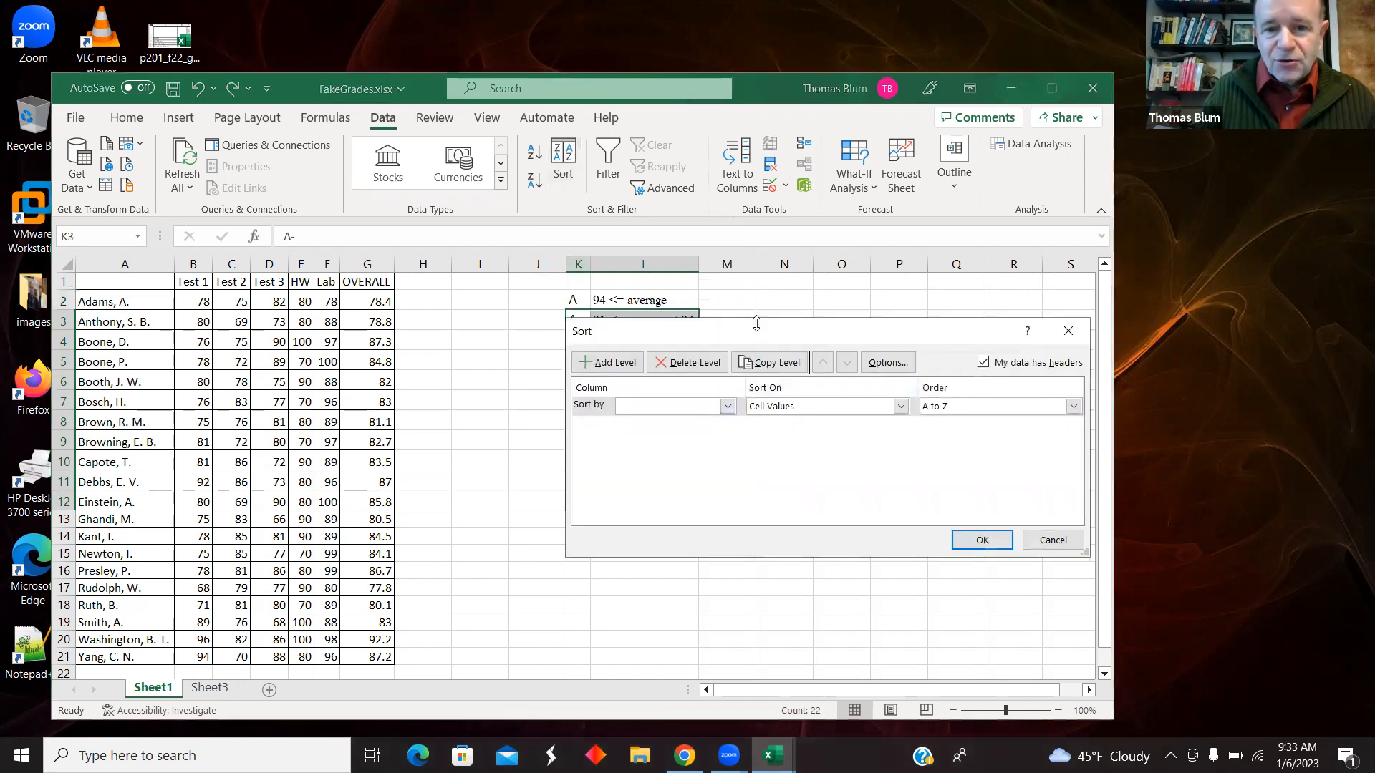
pyautogui.click(727, 400)
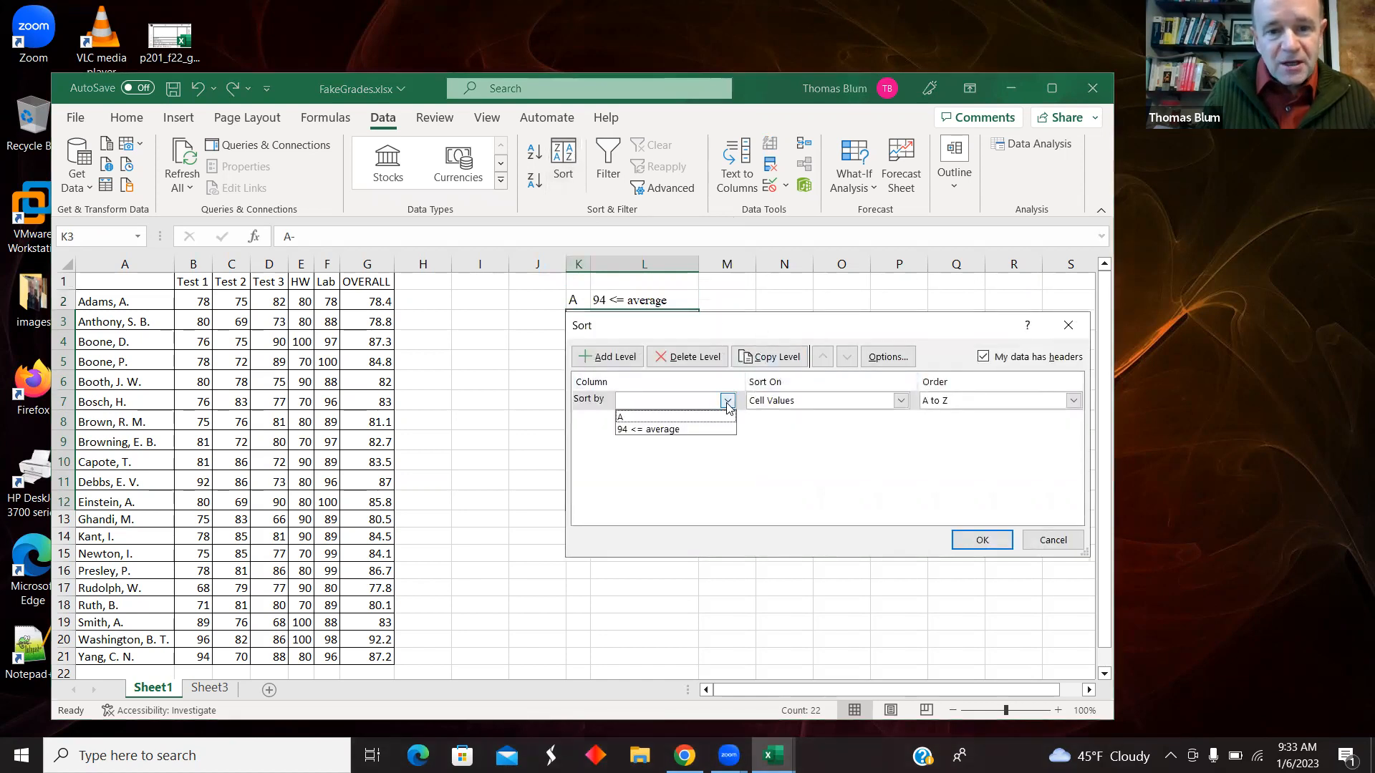
pyautogui.click(727, 401)
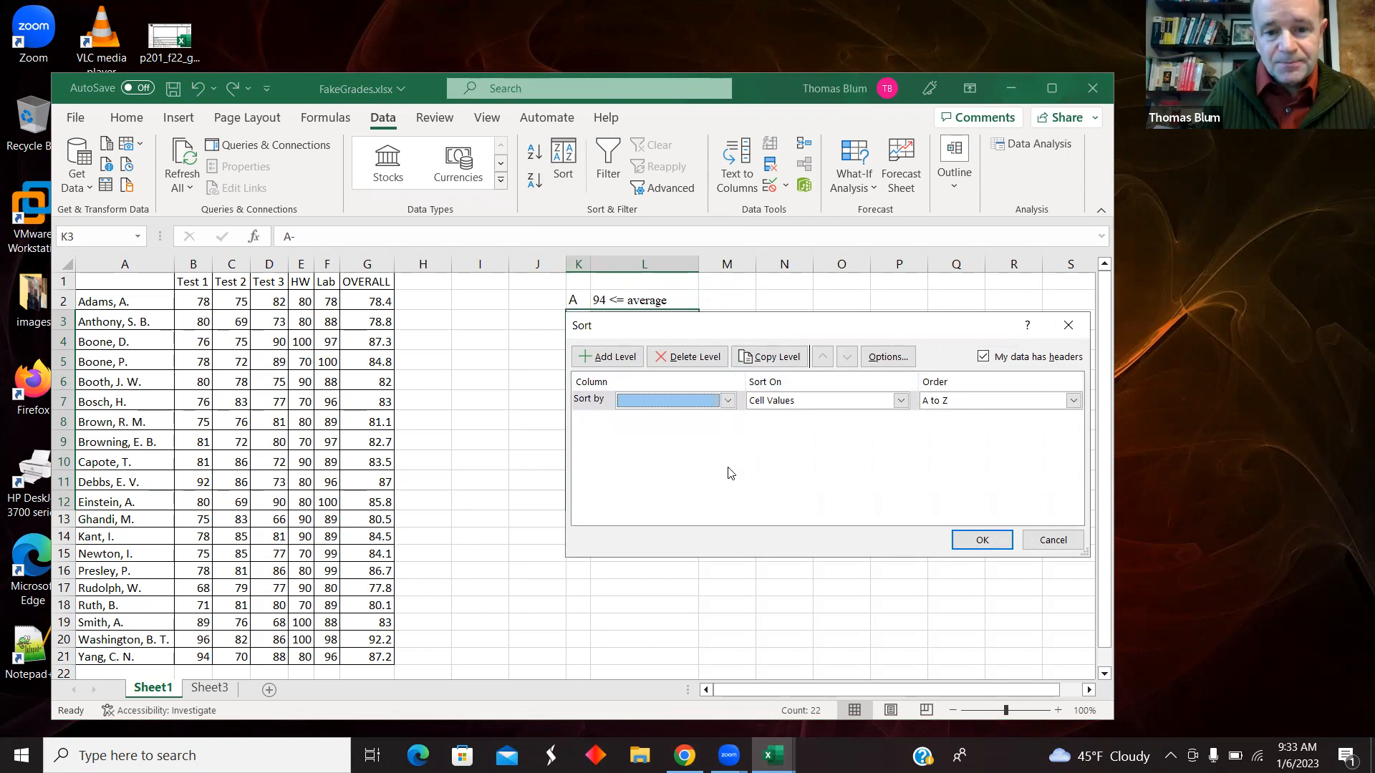
pyautogui.click(989, 460)
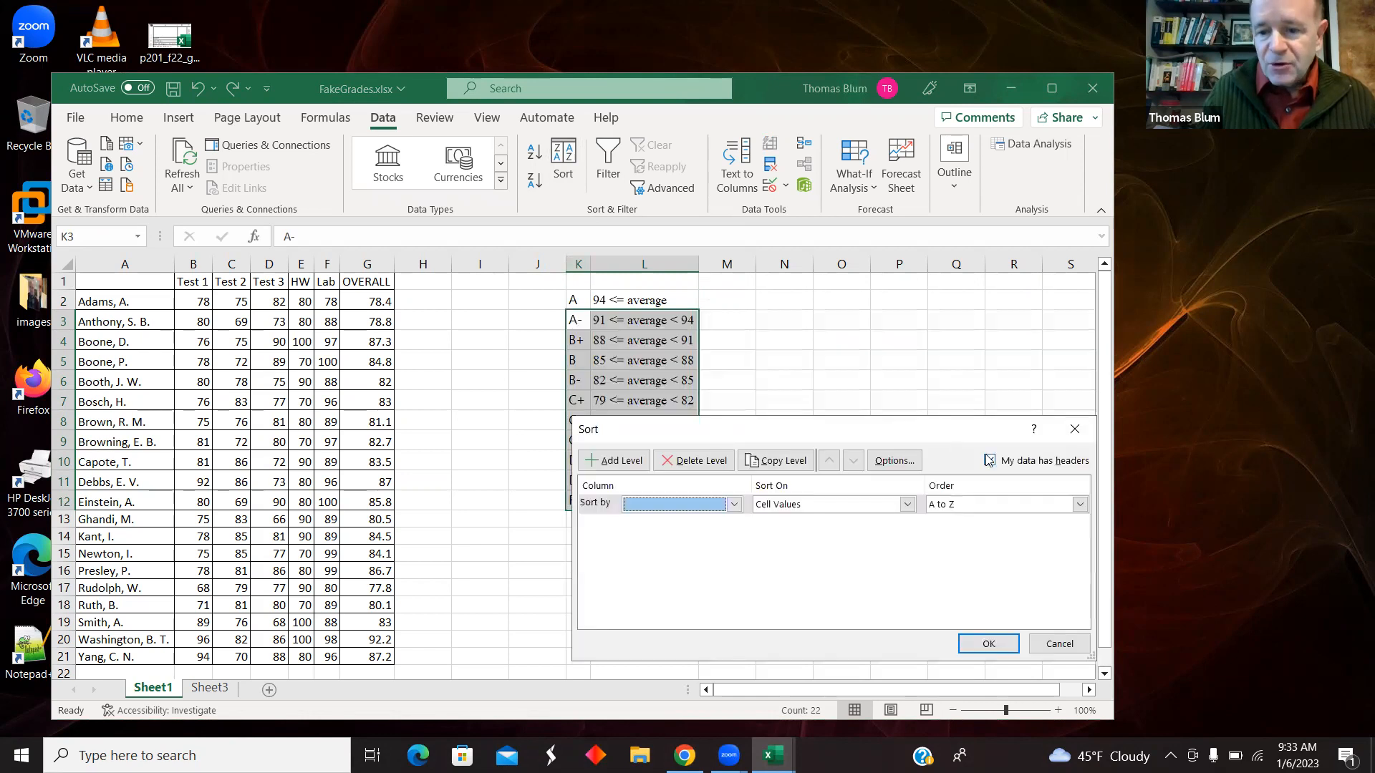
pyautogui.moveTo(761, 429); pyautogui.dragTo(886, 293)
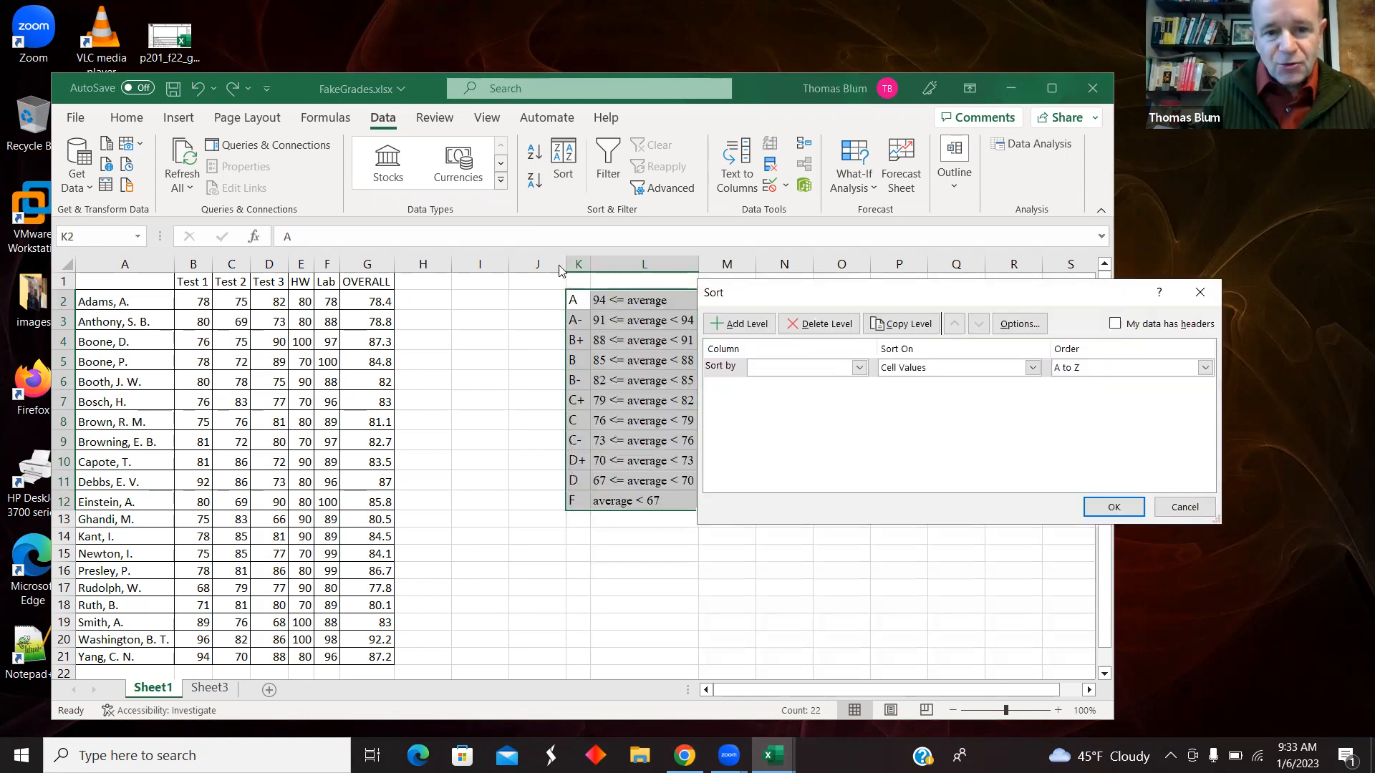
pyautogui.click(859, 367)
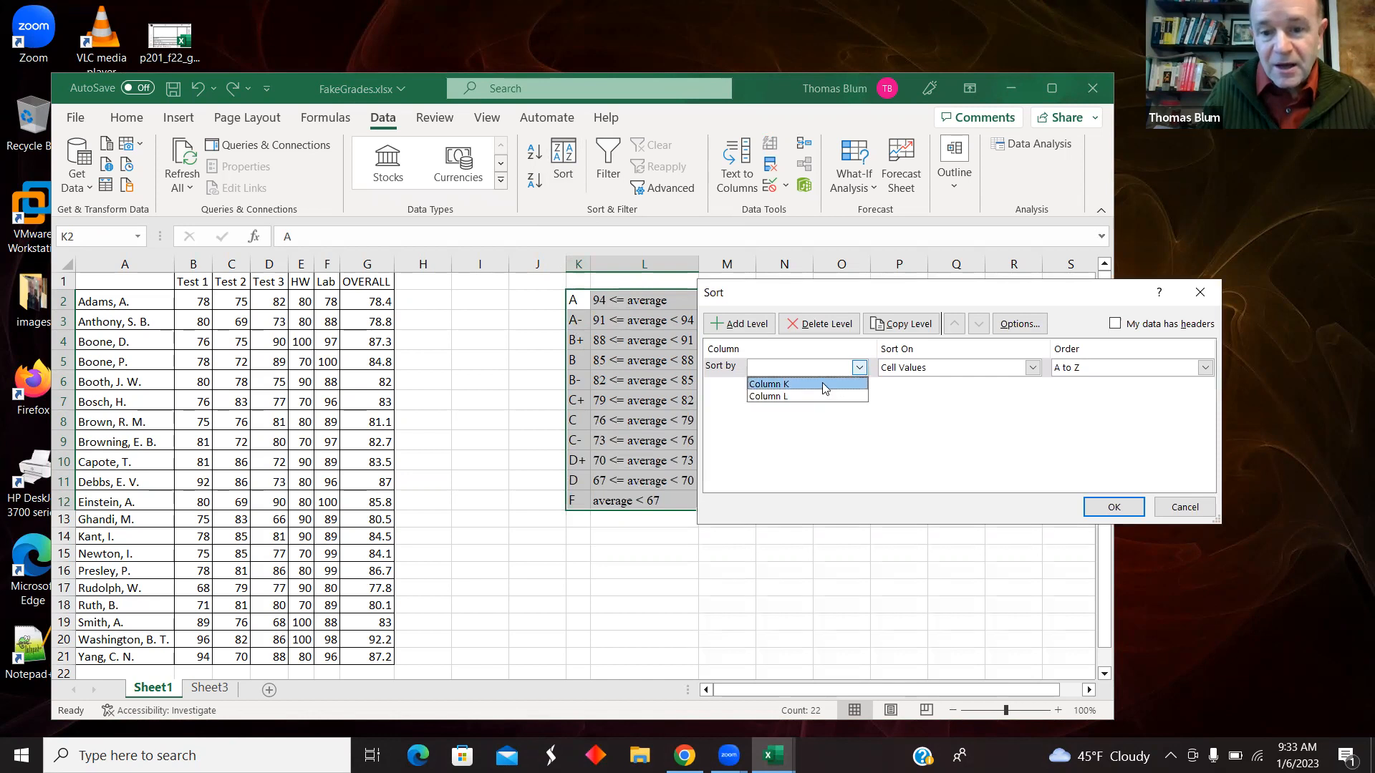
pyautogui.click(822, 384)
pyautogui.click(1106, 506)
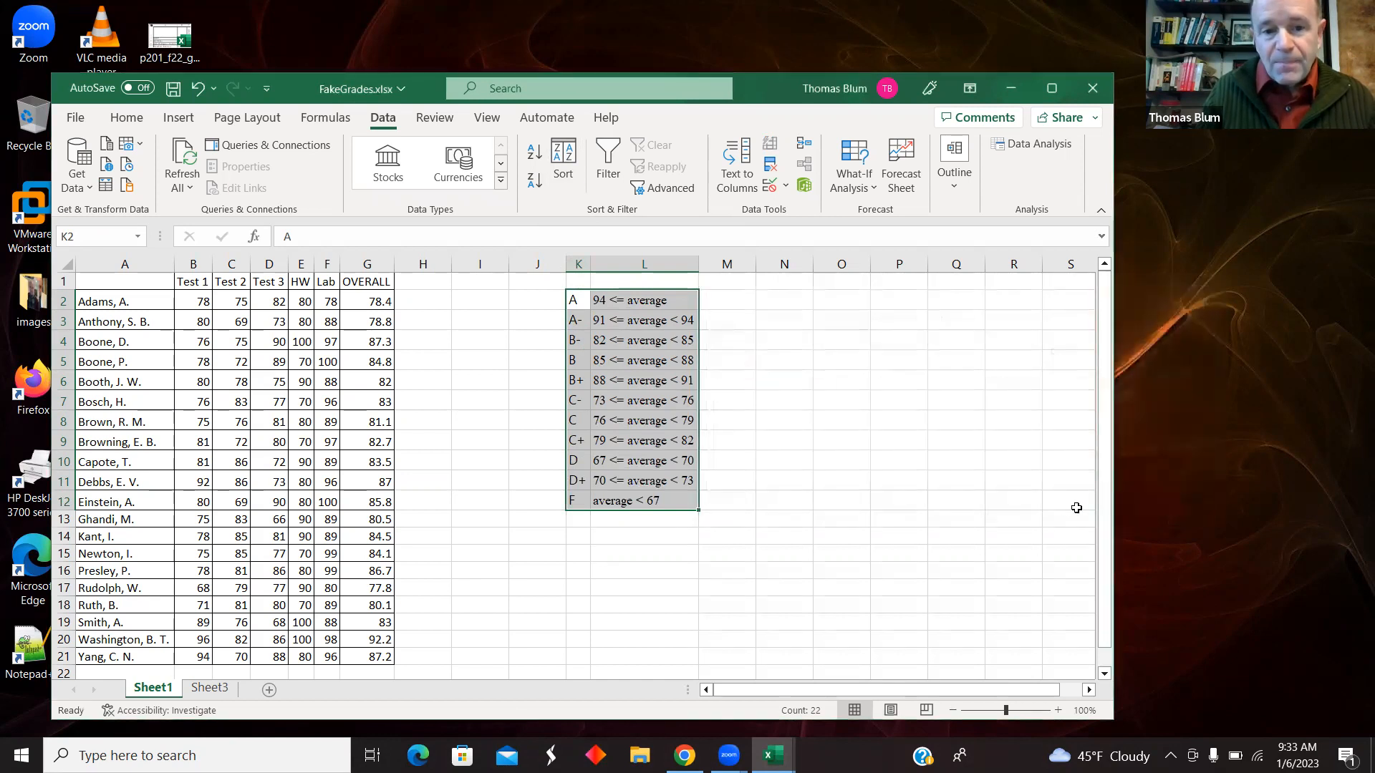
# Try sorting the grading scale K2:L12 by Column K in Z to A order.
pyautogui.click(564, 151)
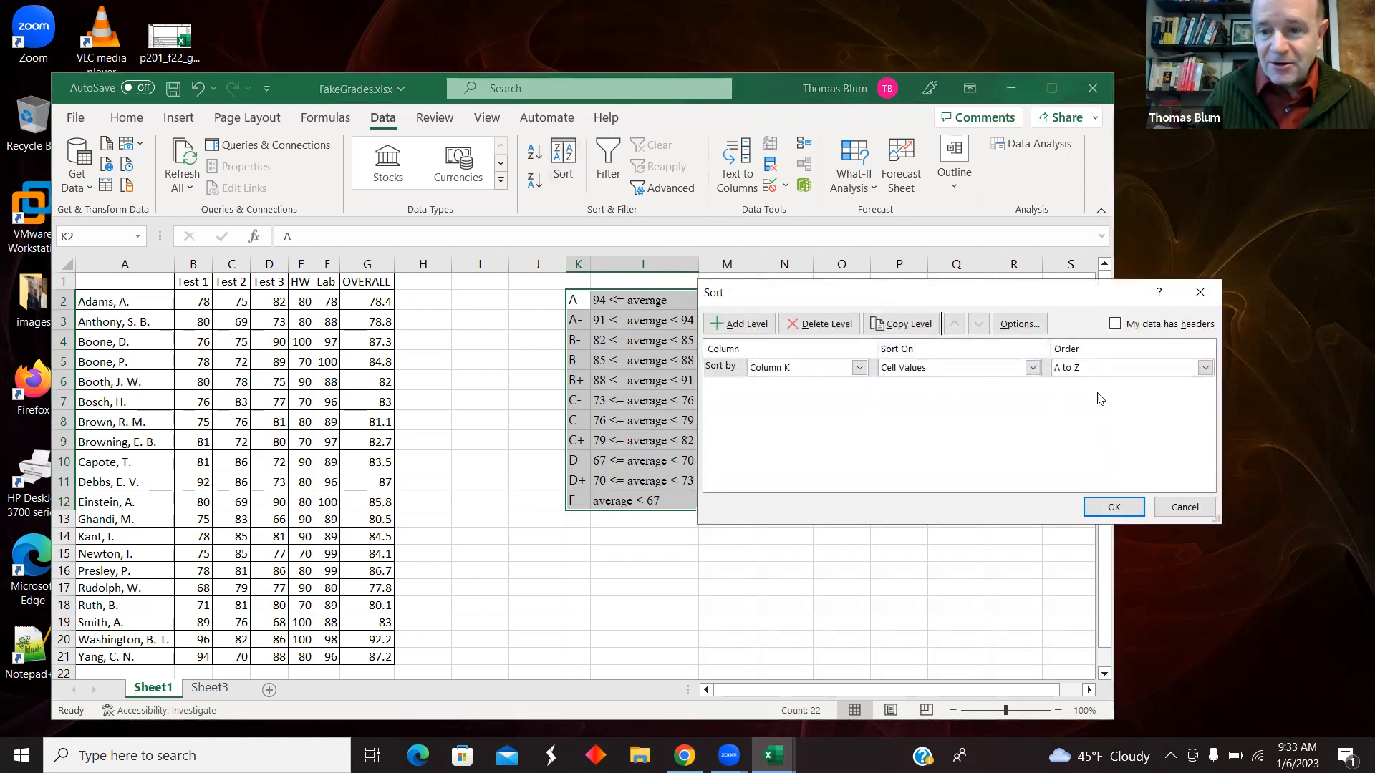
pyautogui.click(1205, 367)
pyautogui.click(1141, 396)
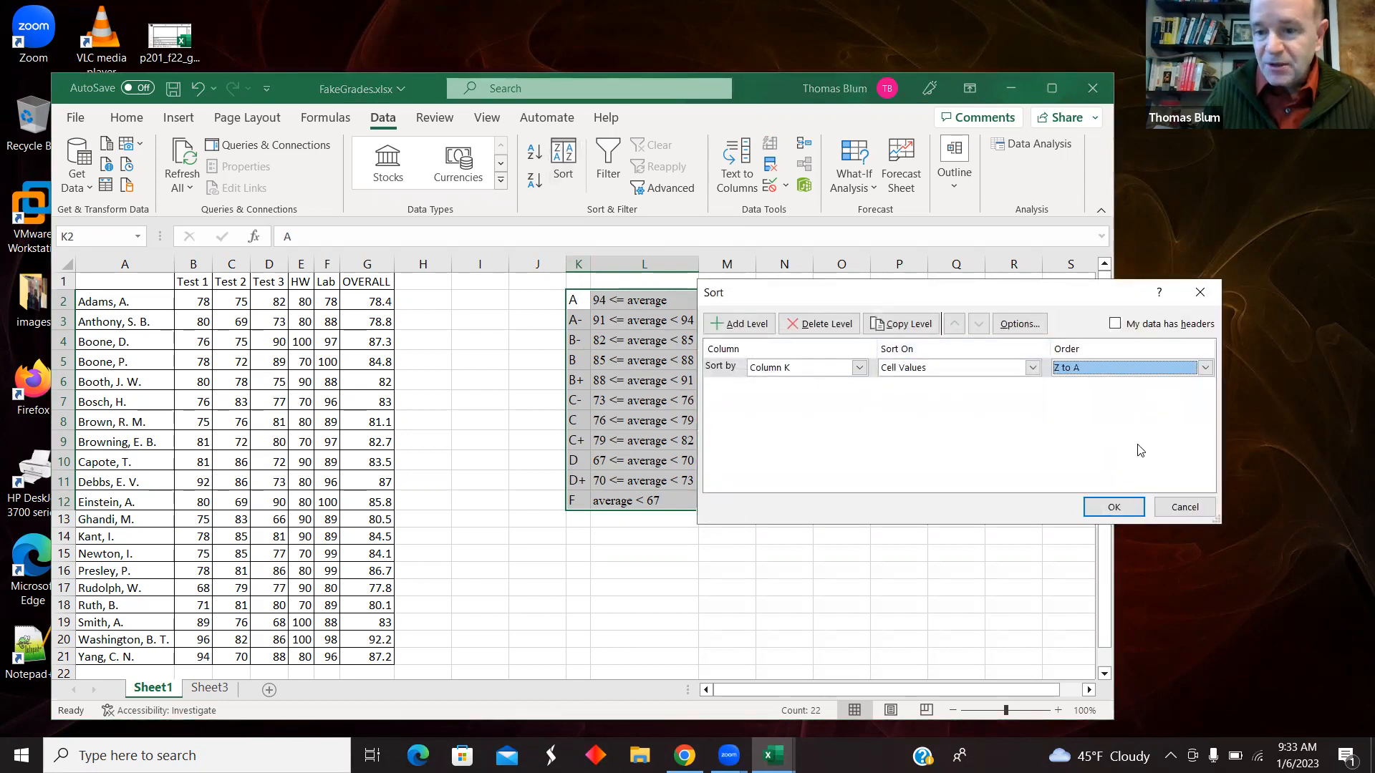
pyautogui.click(1112, 507)
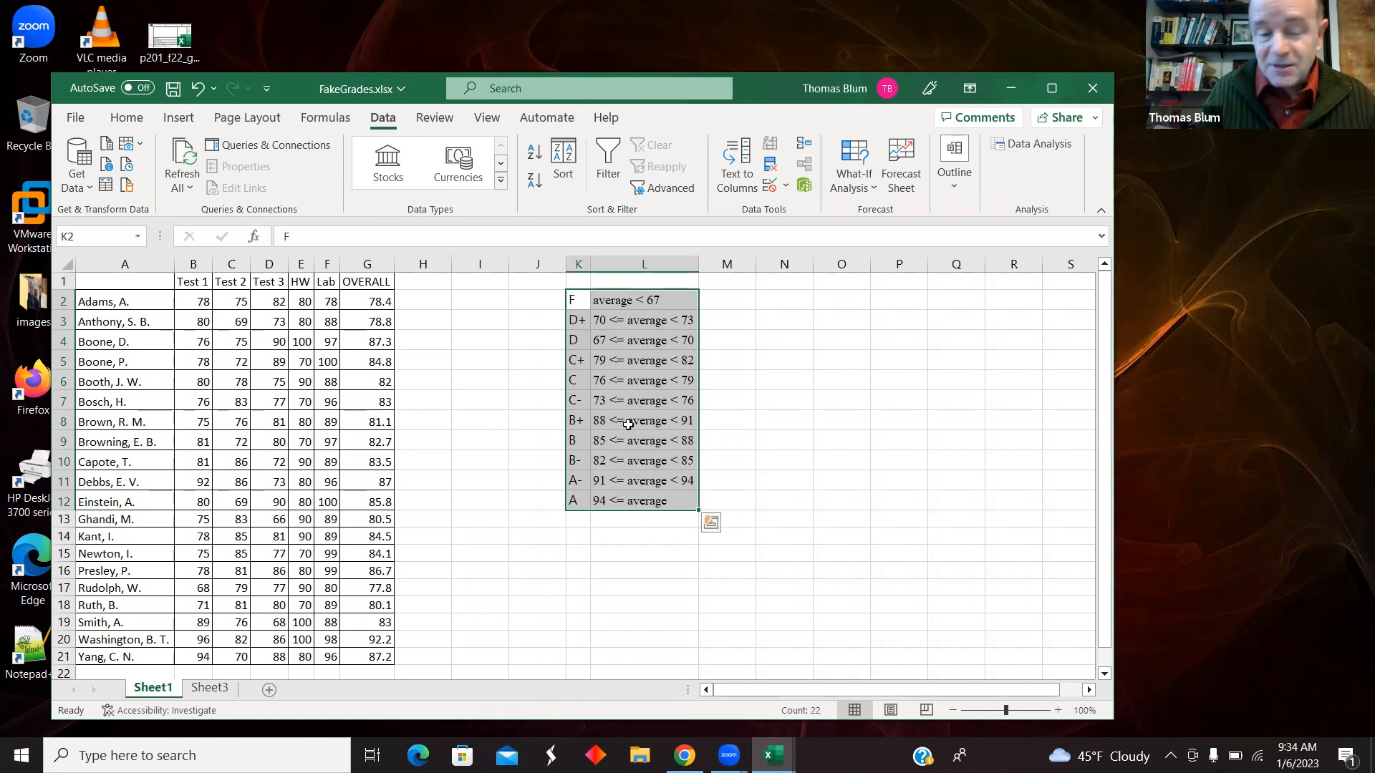
# Undo both letter-grade sorts of the grading scale and deselect the range.
pyautogui.click(198, 89)
pyautogui.click(198, 88)
pyautogui.click(198, 88)
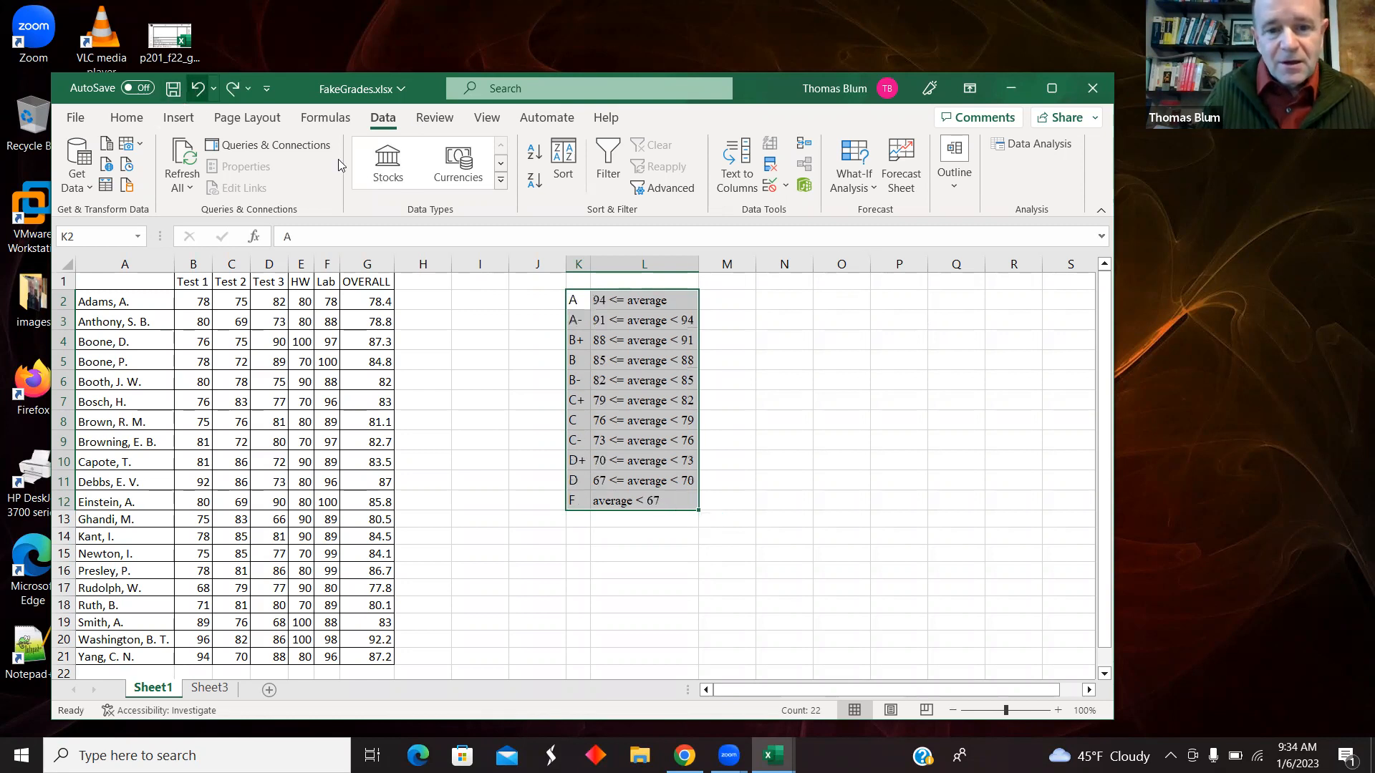
pyautogui.click(805, 408)
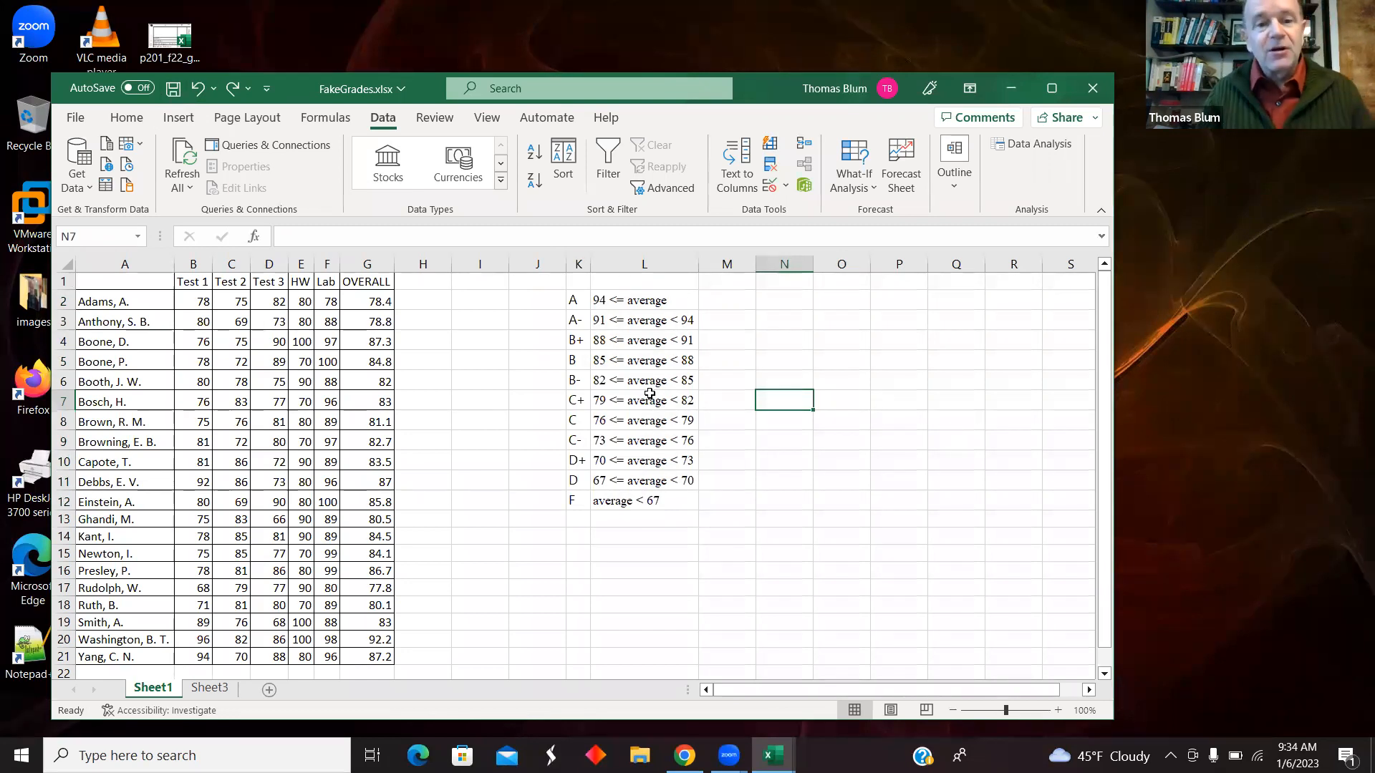
# Number the grading scale rows from 1 to 11 in J2:J12 by entering 1 and 2 and filling the series down.
pyautogui.click(546, 300)
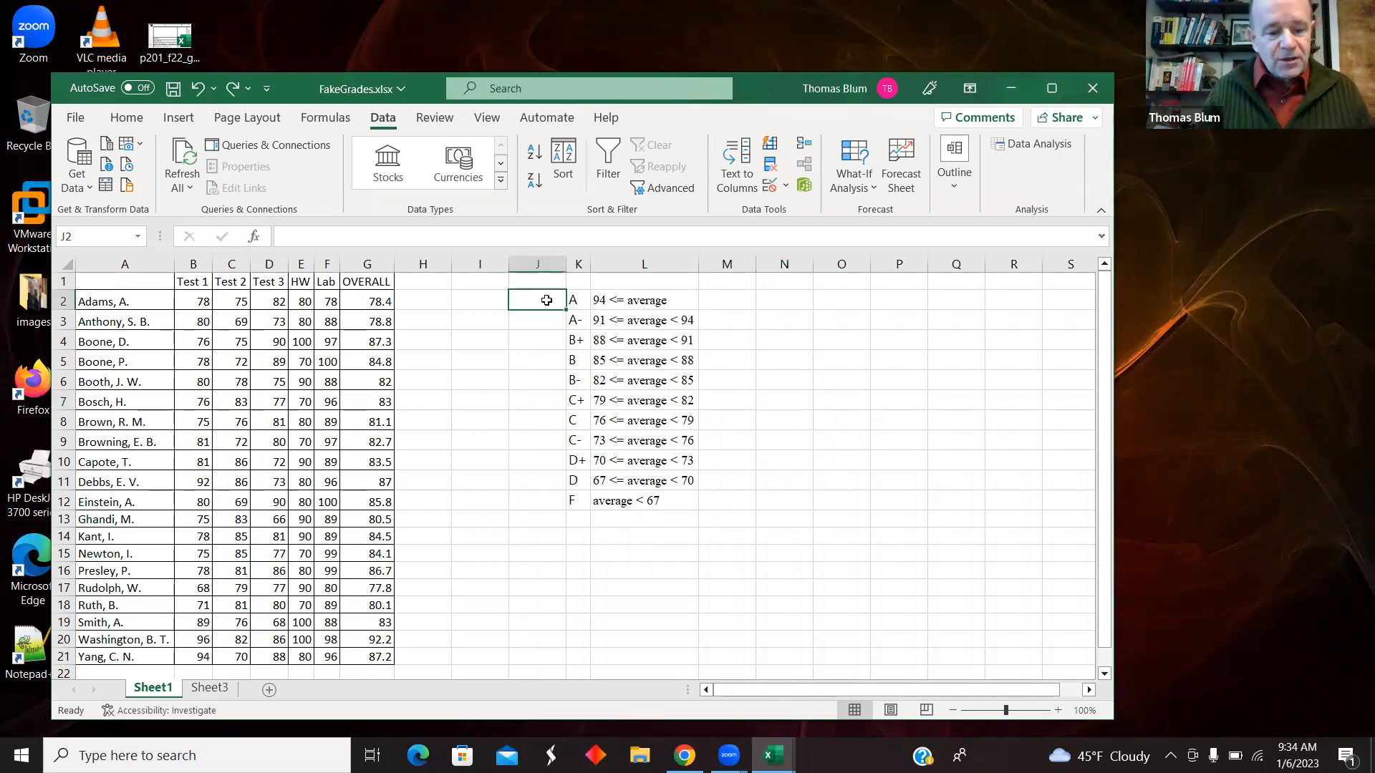
pyautogui.write('1')
pyautogui.press('Return')
pyautogui.write('2')
pyautogui.press('Return')
pyautogui.moveTo(547, 300); pyautogui.dragTo(542, 316)
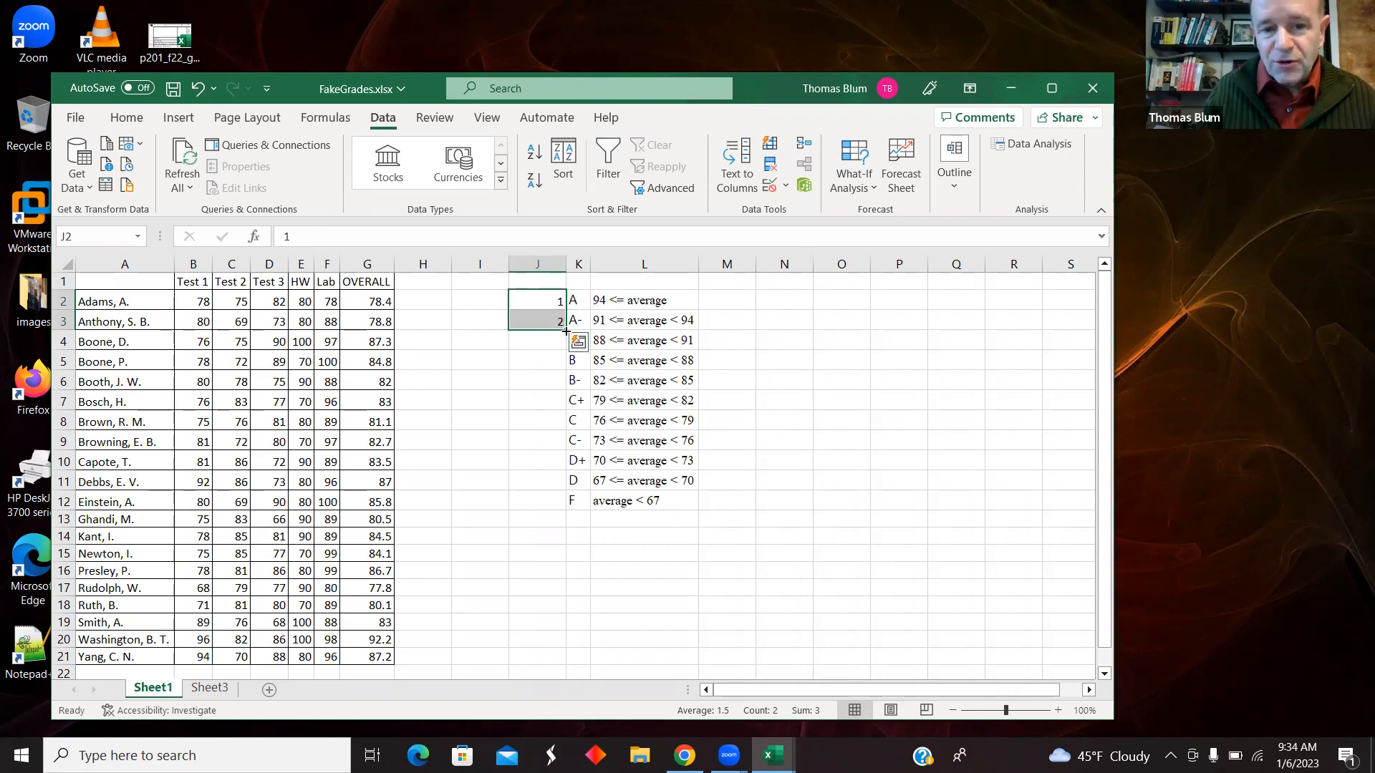
pyautogui.moveTo(565, 329); pyautogui.dragTo(567, 510)
pyautogui.click(586, 584)
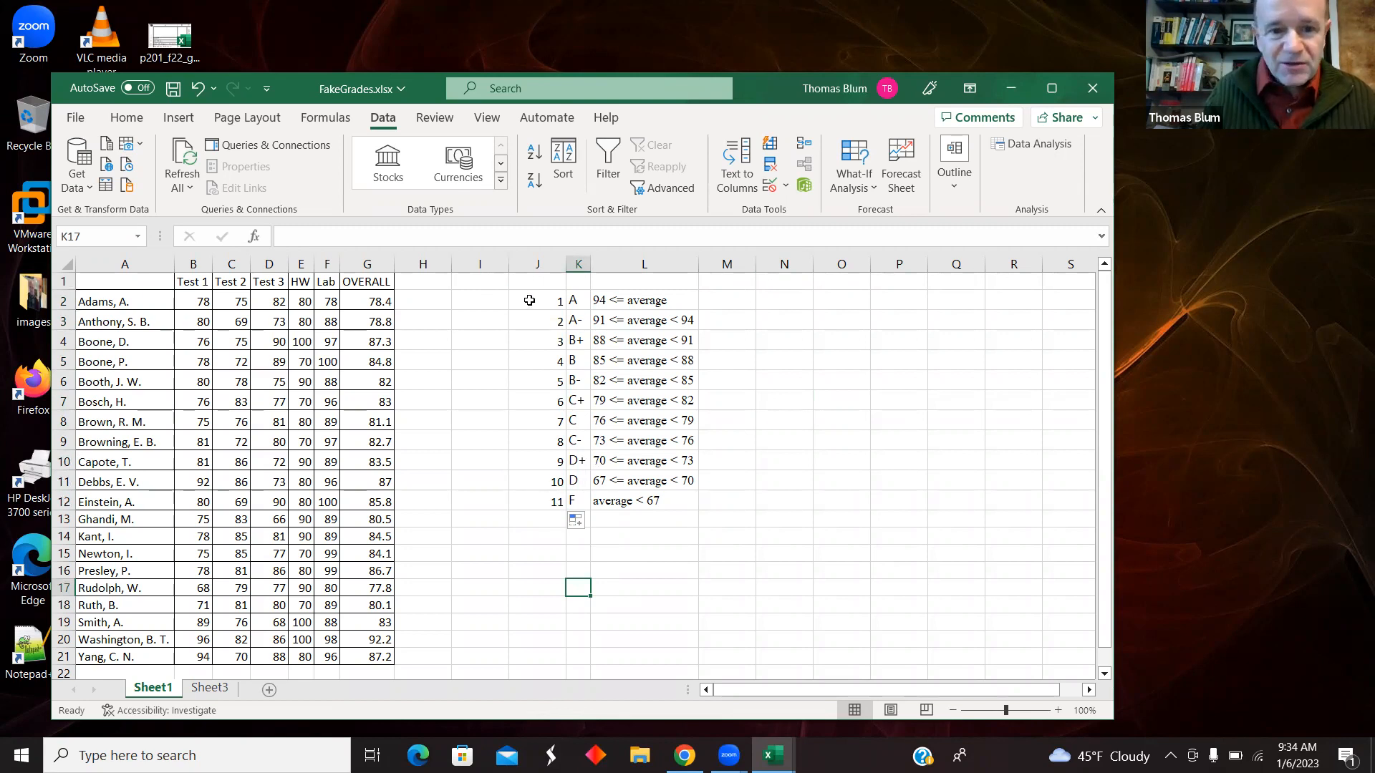
# Sort J2:L12 without a header row by Column J from largest to smallest.
pyautogui.moveTo(533, 298); pyautogui.dragTo(666, 501)
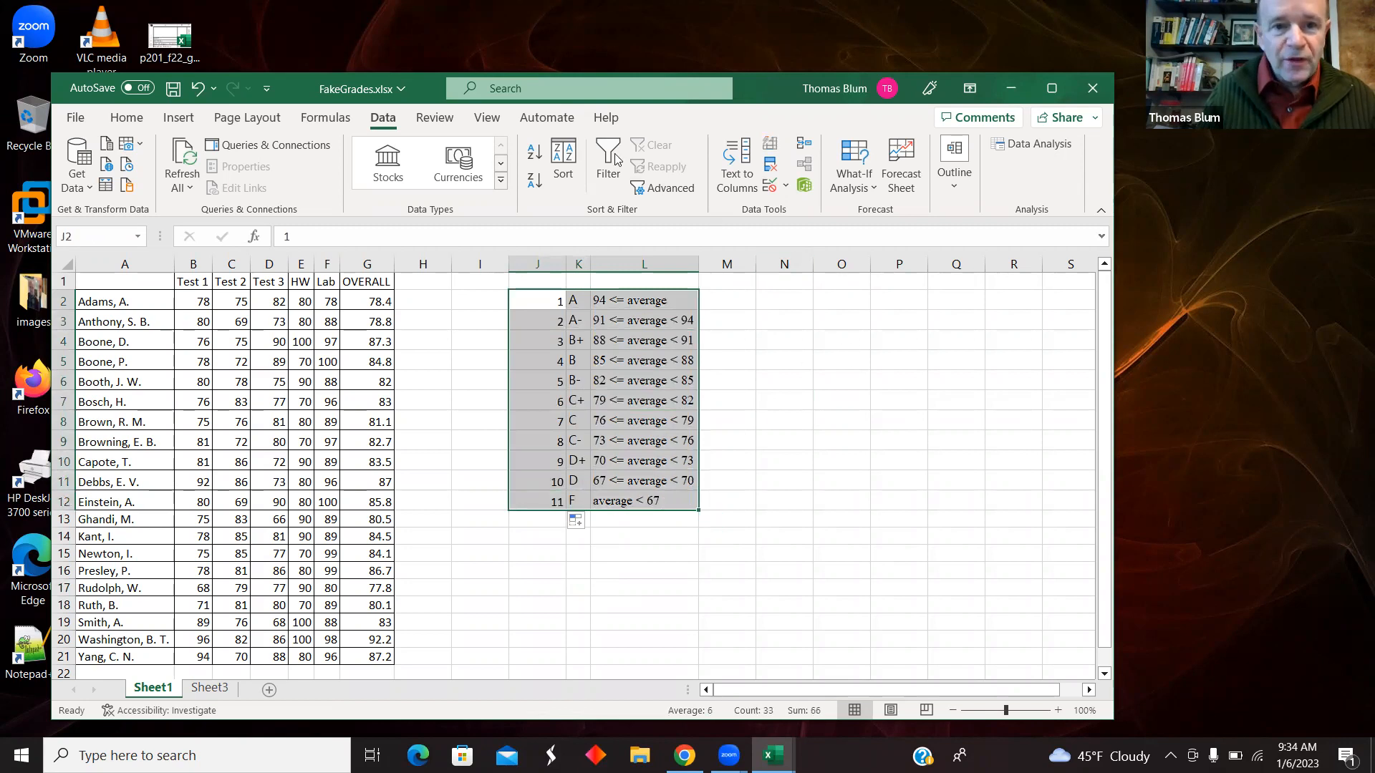
pyautogui.click(562, 169)
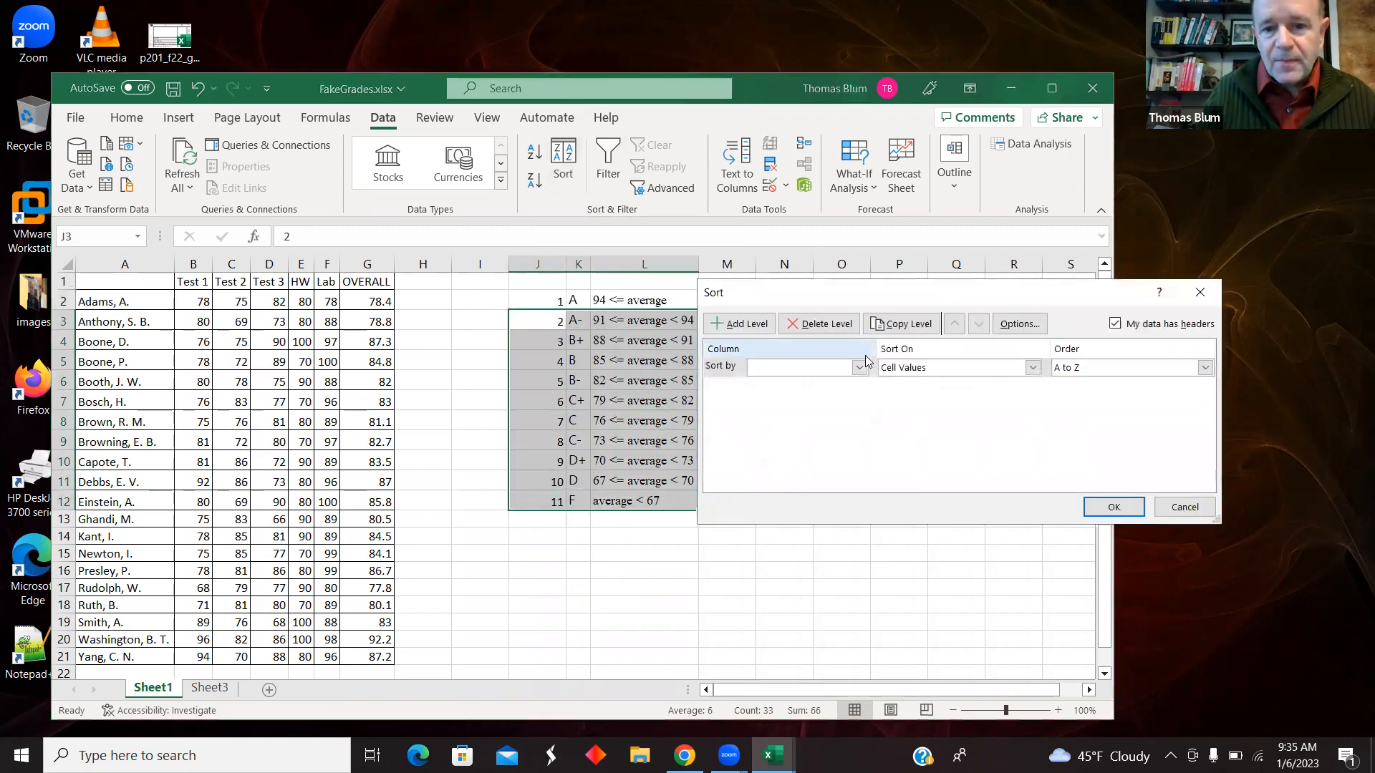
pyautogui.click(1115, 323)
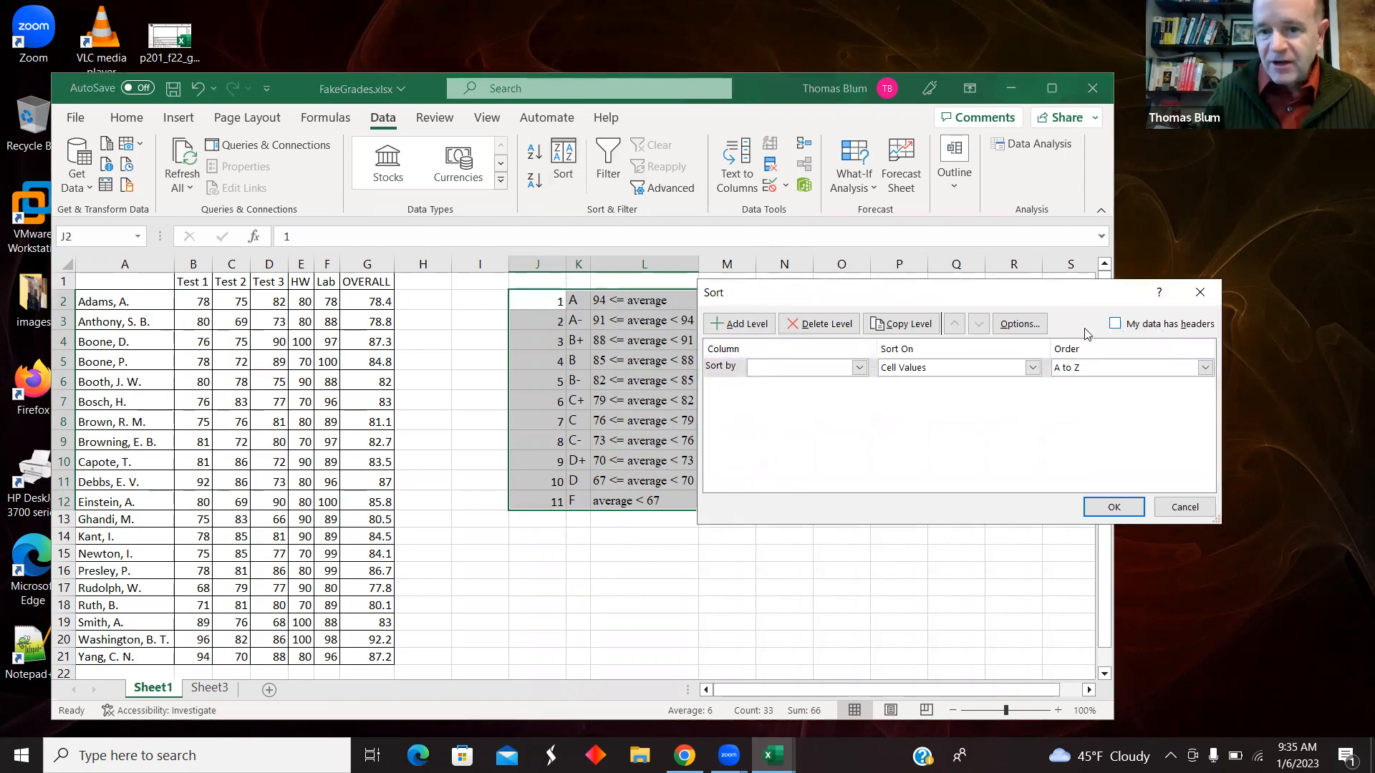
pyautogui.click(859, 367)
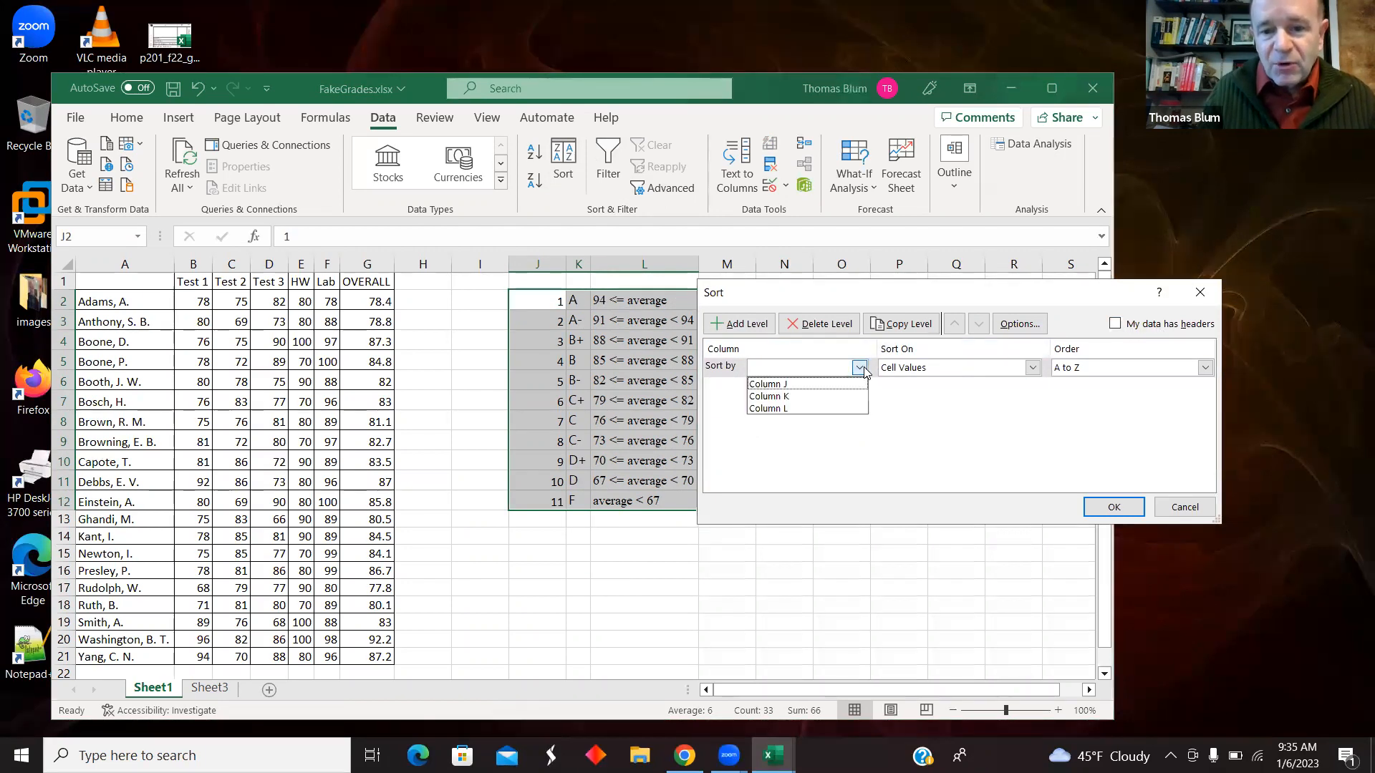
pyautogui.click(799, 385)
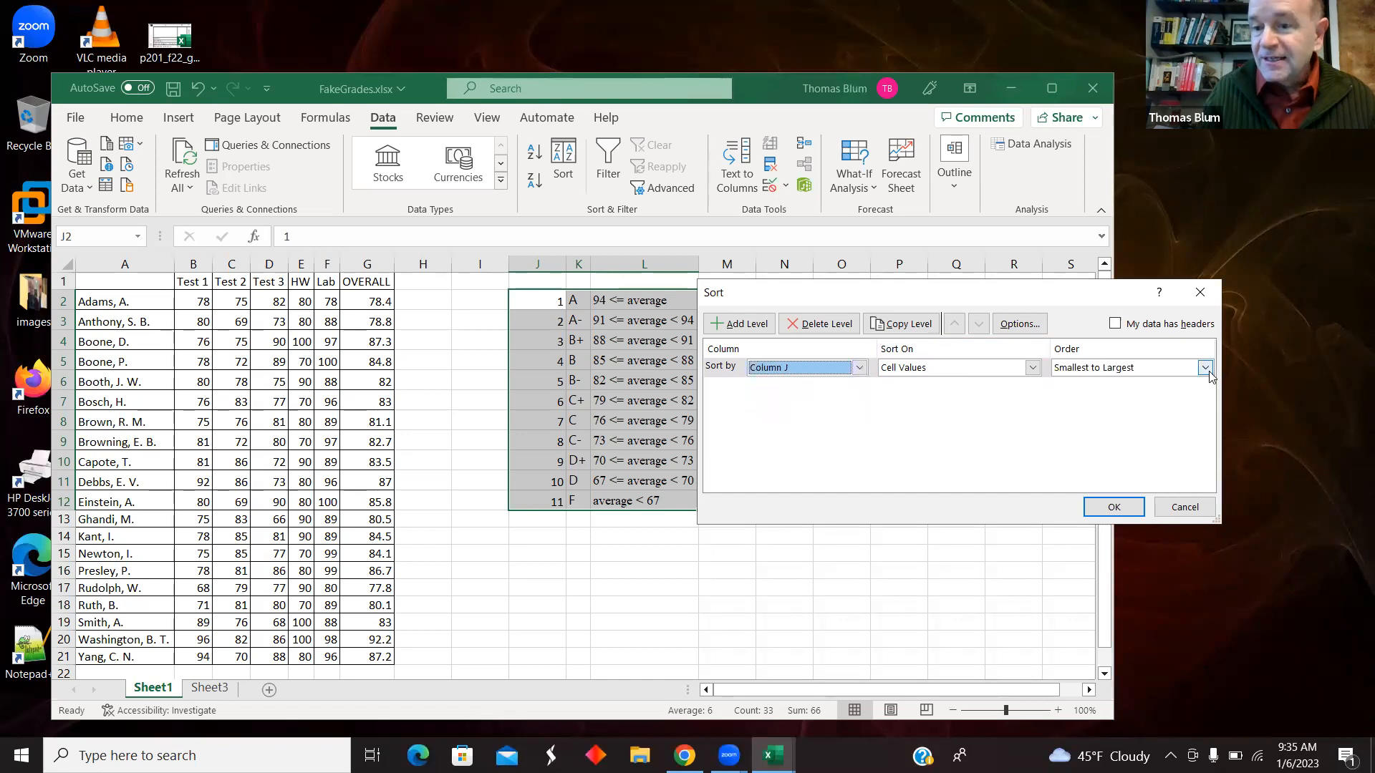
pyautogui.click(1205, 367)
pyautogui.click(1144, 397)
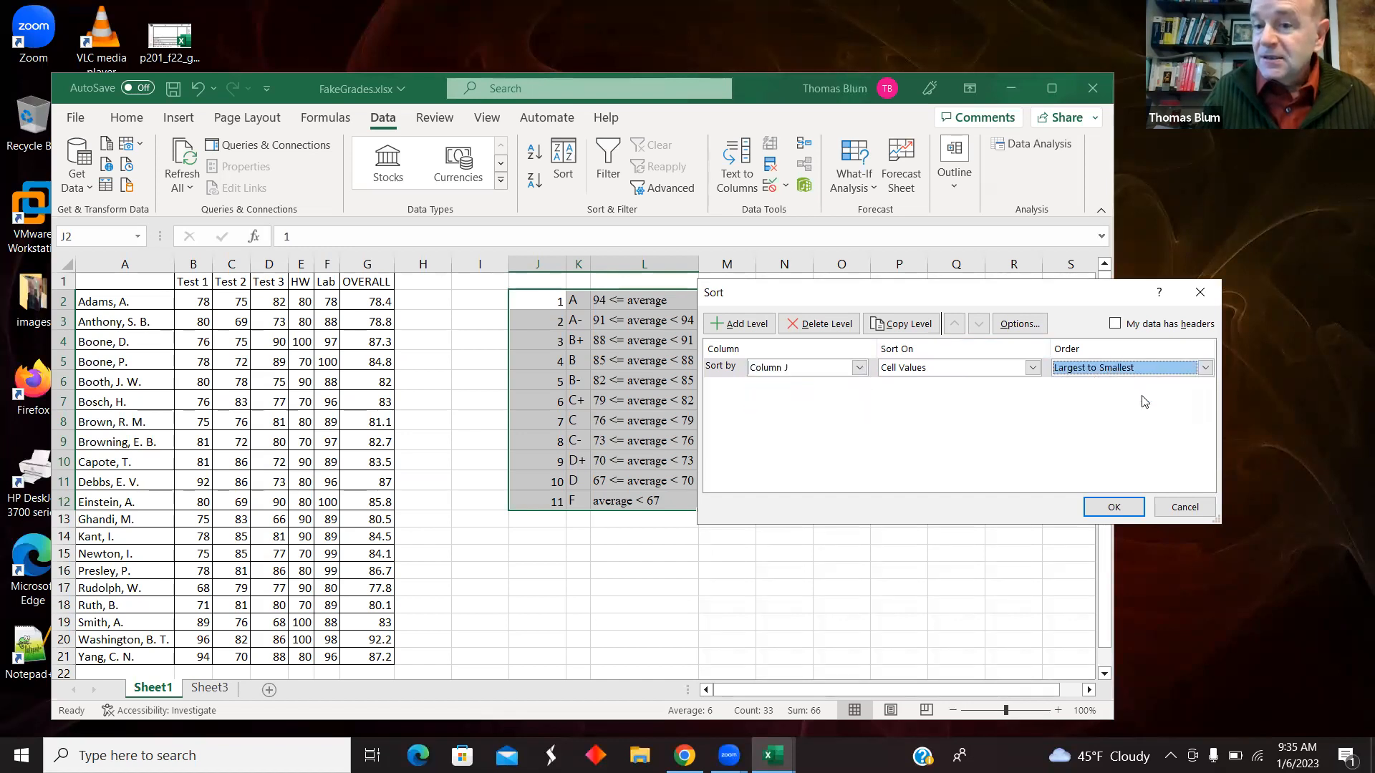
pyautogui.click(1122, 506)
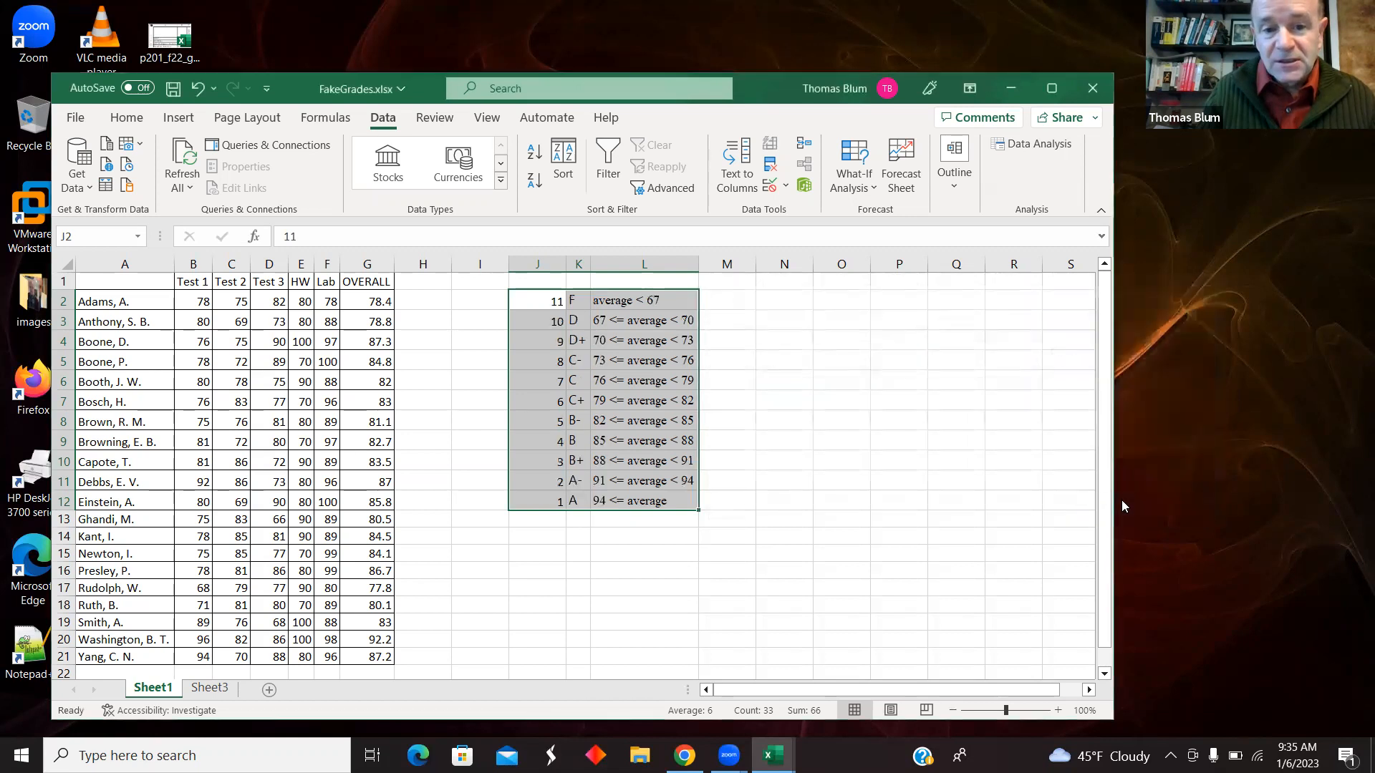
pyautogui.click(934, 501)
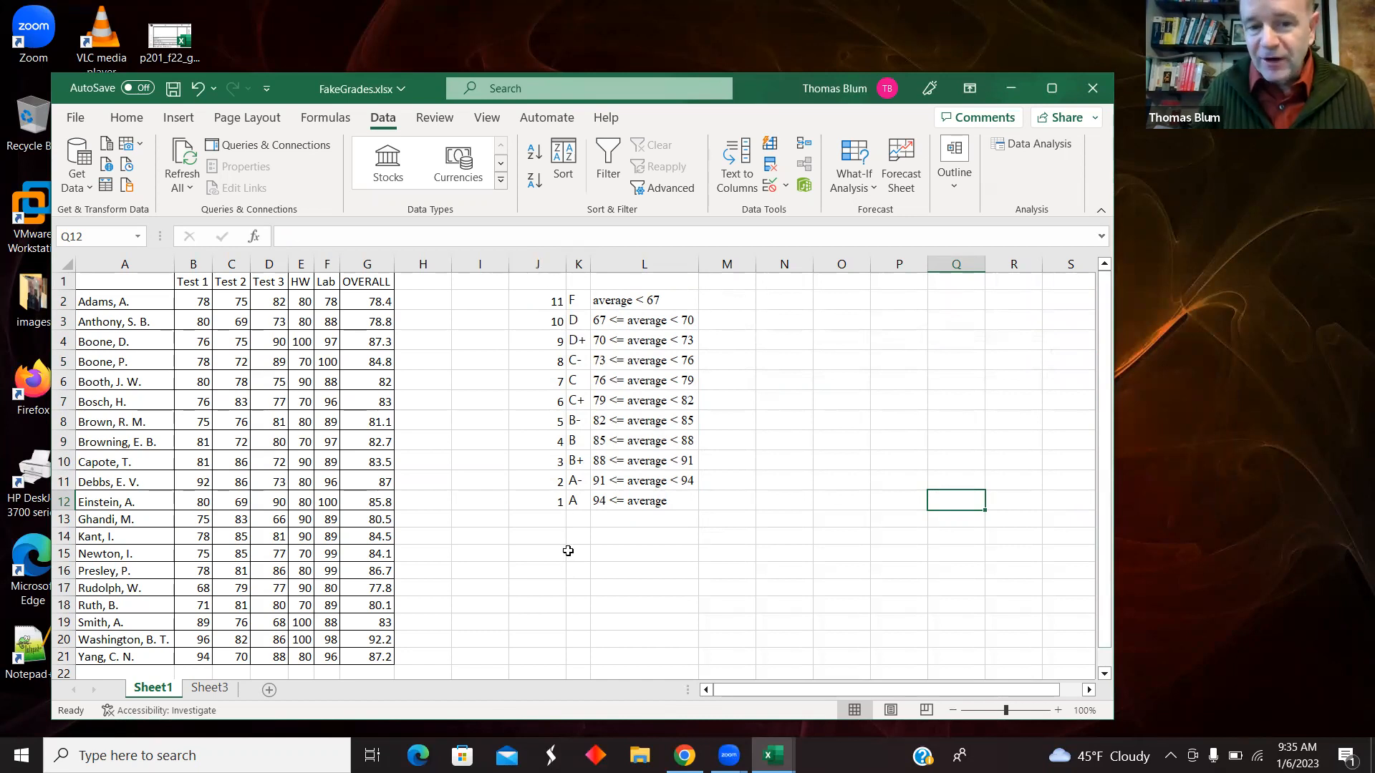
# Replace the numbers in J2:J6 with the lower grade cutoffs 0, 67, 70, 73 and 76.
pyautogui.click(538, 303)
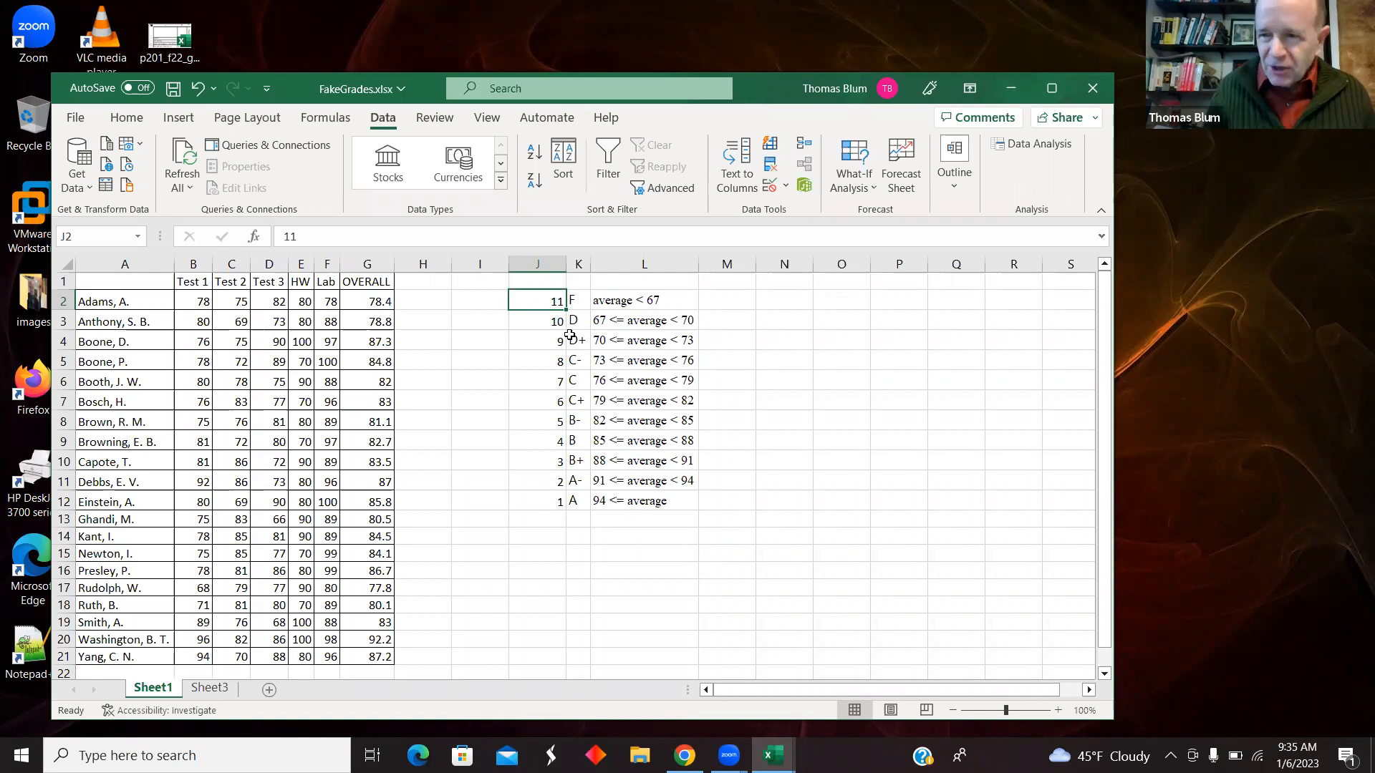
pyautogui.write('0')
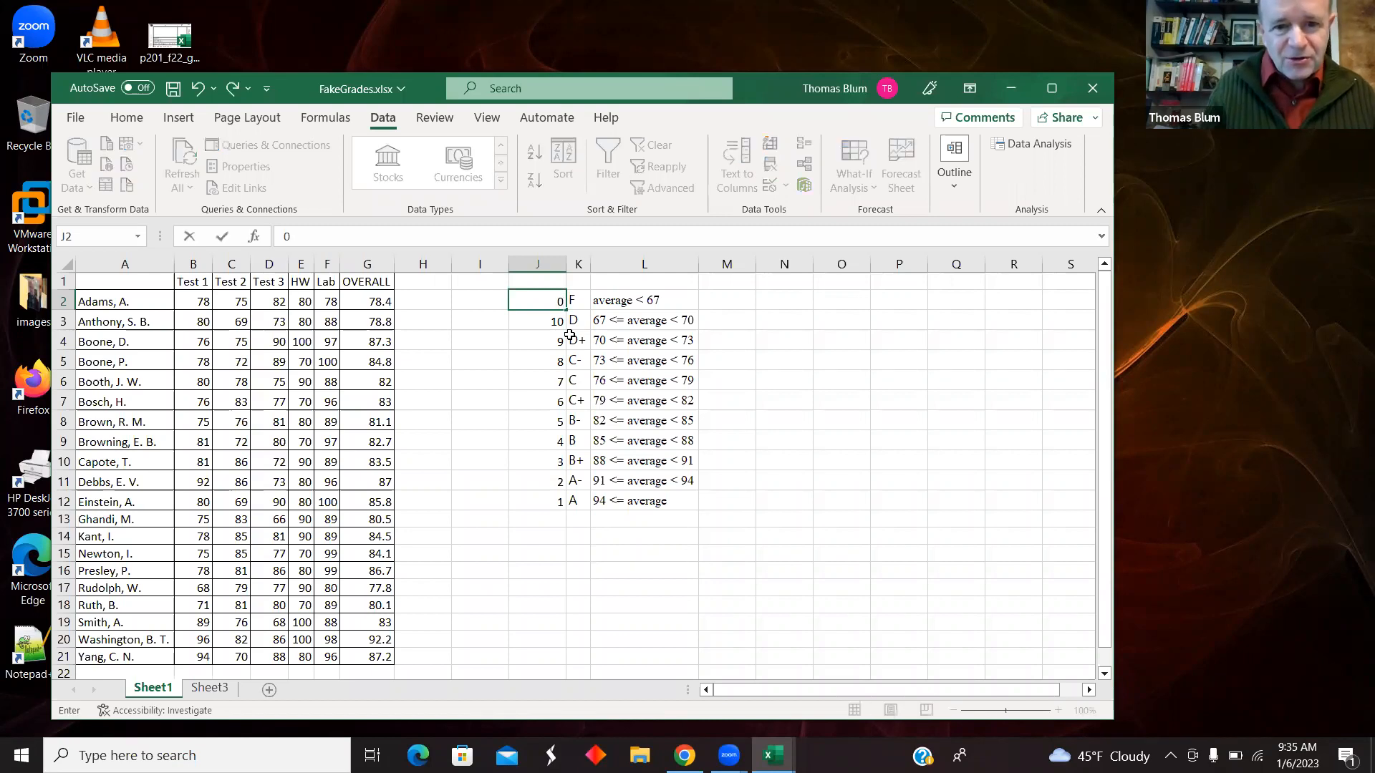
pyautogui.press('Return')
pyautogui.write('67')
pyautogui.press('Return')
pyautogui.write('70')
pyautogui.press('Return')
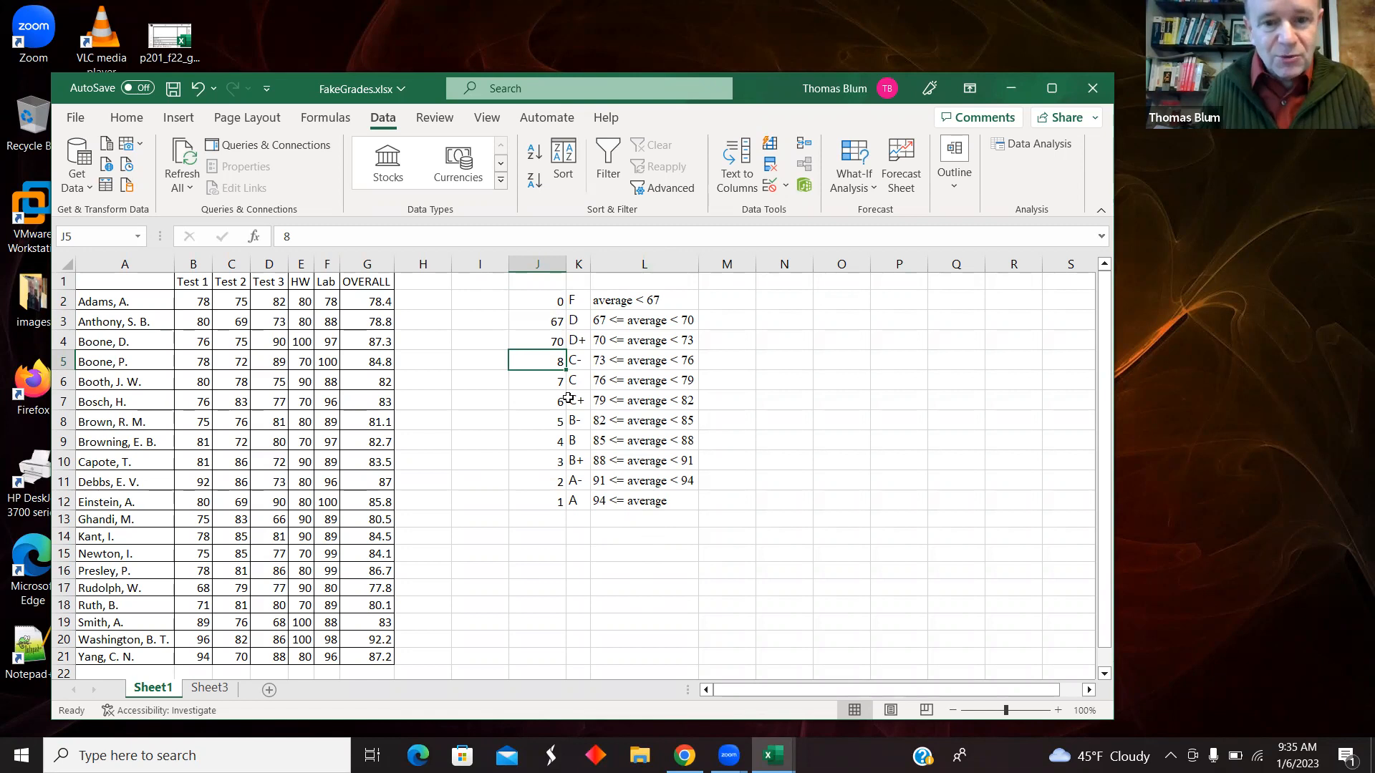
pyautogui.write('73')
pyautogui.press('Return')
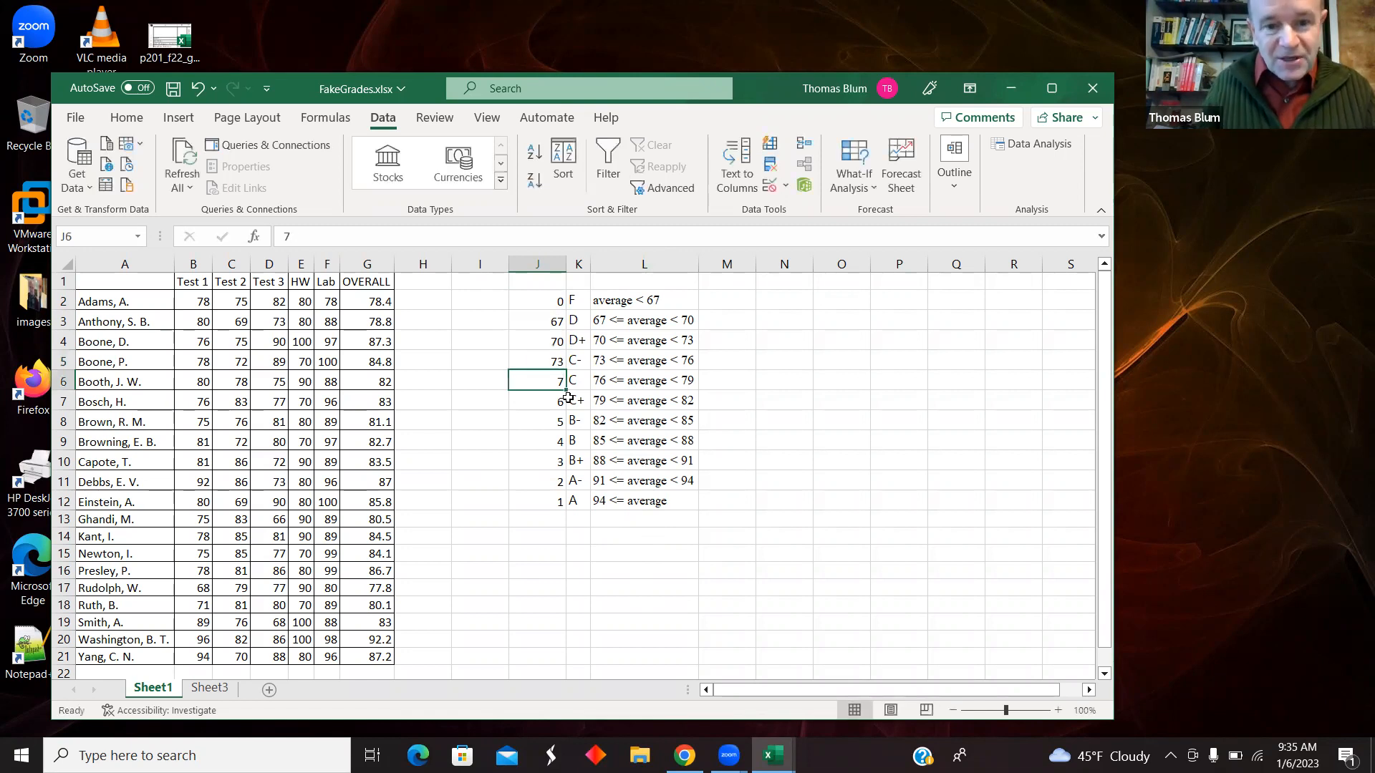
pyautogui.write('76')
pyautogui.press('Return')
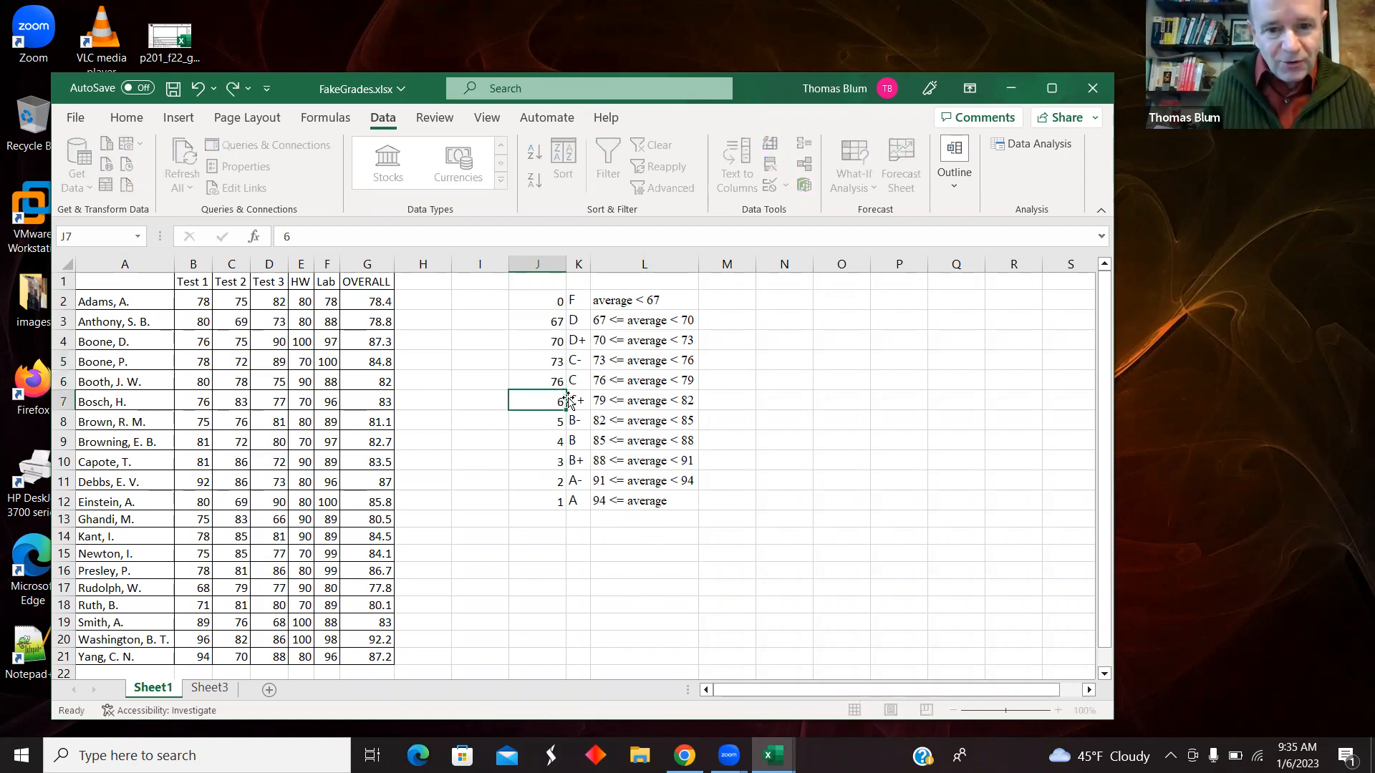
# Replace the numbers in J7:J12 with the lower grade cutoffs 79, 82, 85, 88, 91 and 94.
pyautogui.write('79')
pyautogui.press('Return')
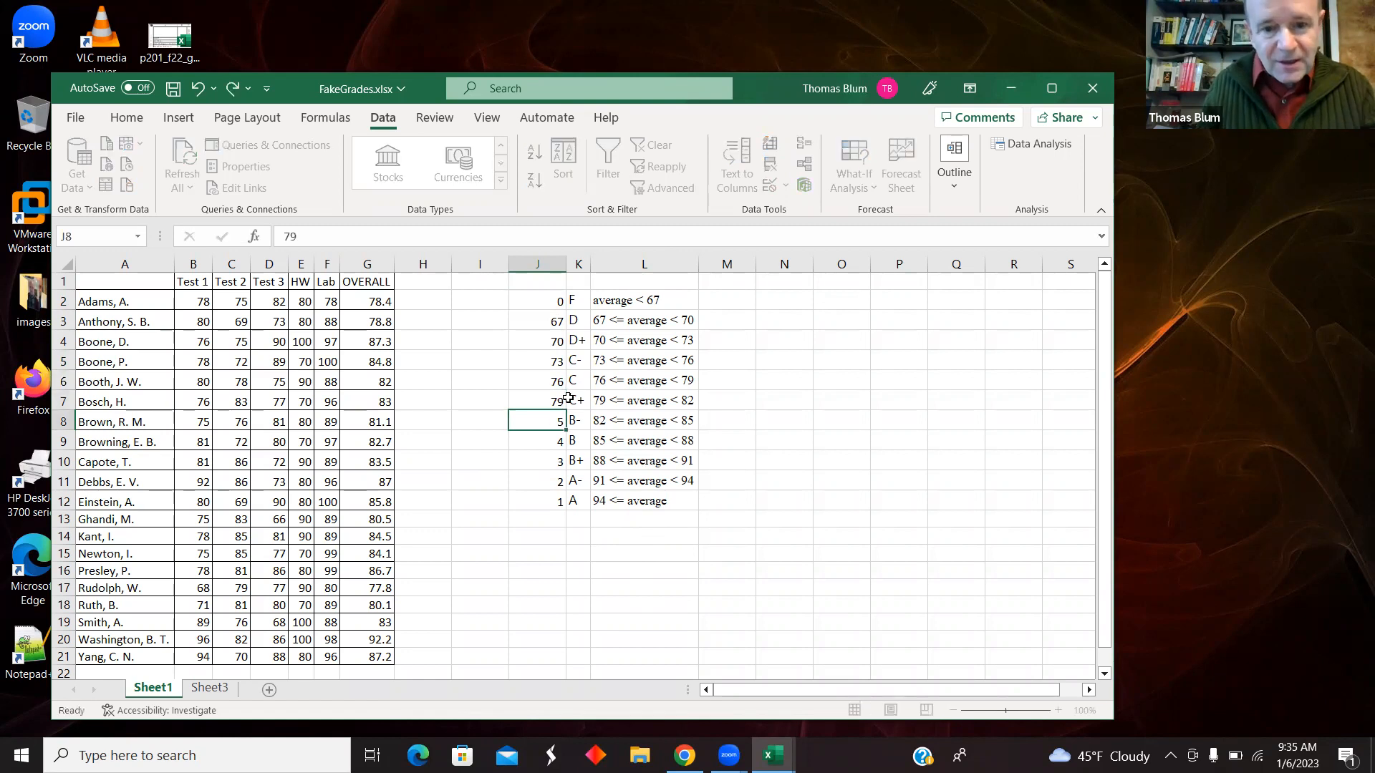
pyautogui.write('82')
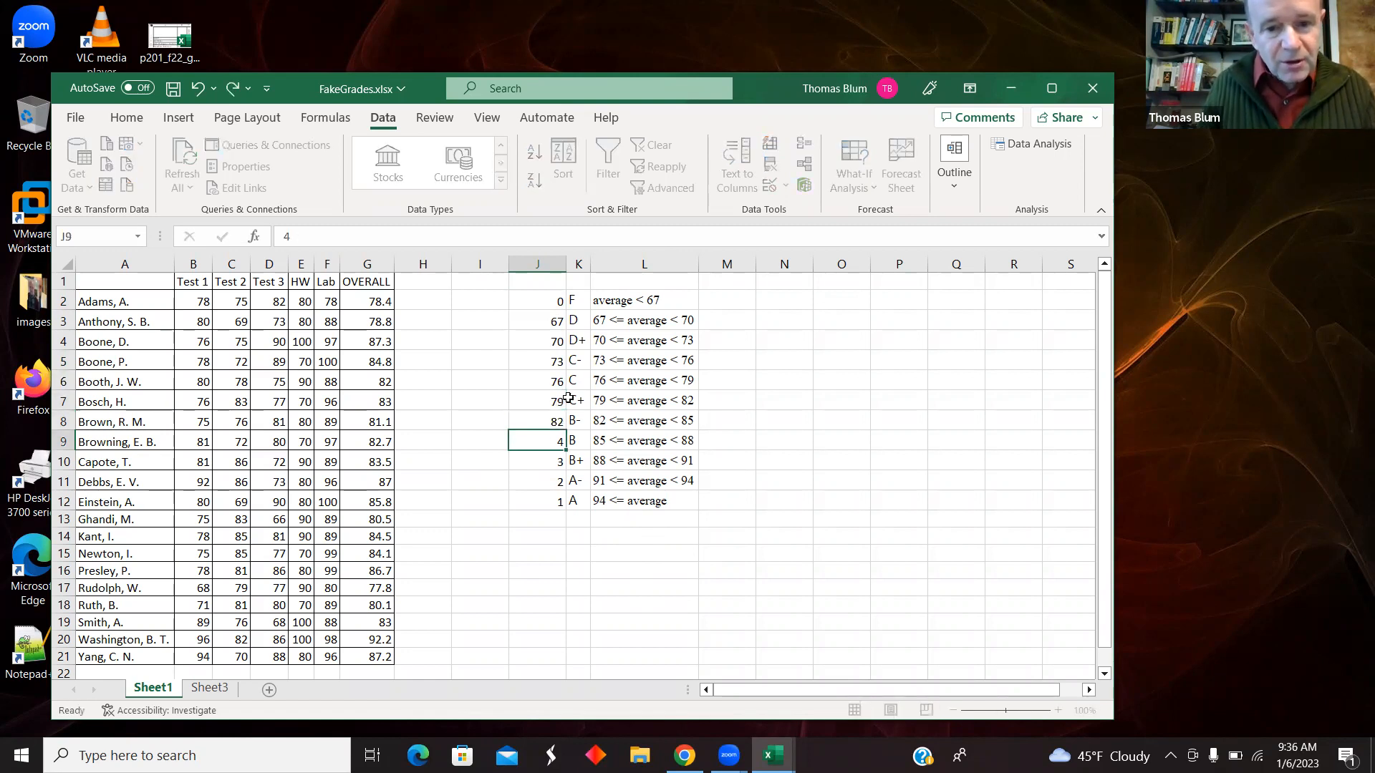
pyautogui.press('Return')
pyautogui.write('85')
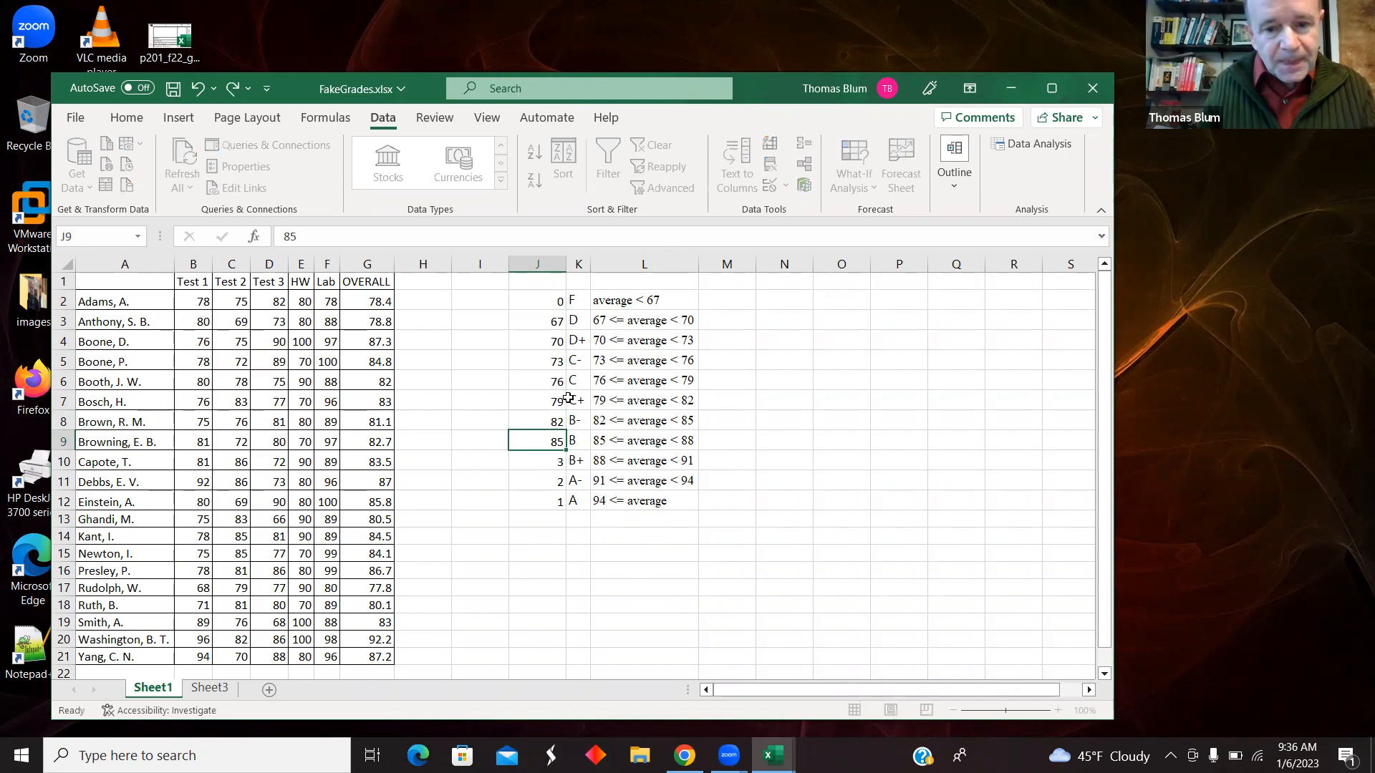
pyautogui.press('Return')
pyautogui.write('88')
pyautogui.press('Return')
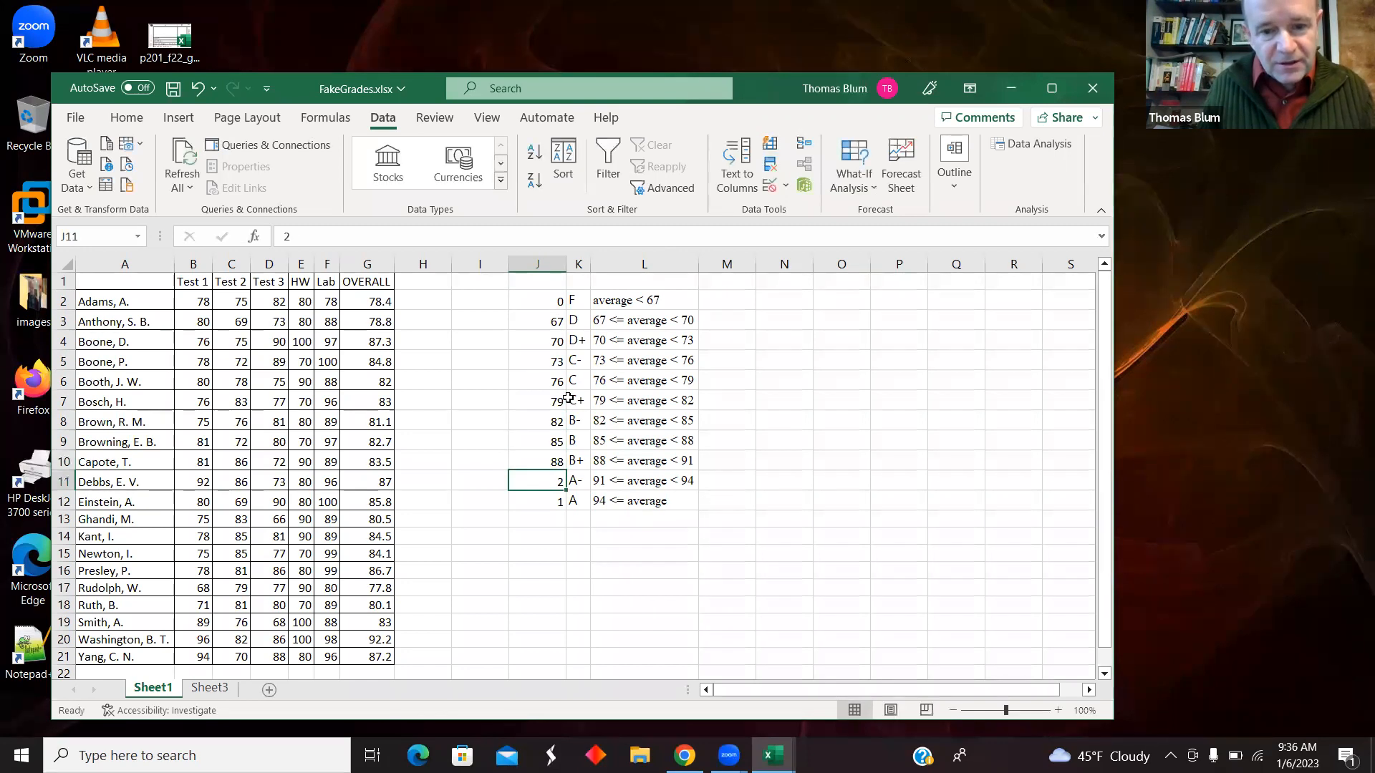
pyautogui.write('91')
pyautogui.press('Return')
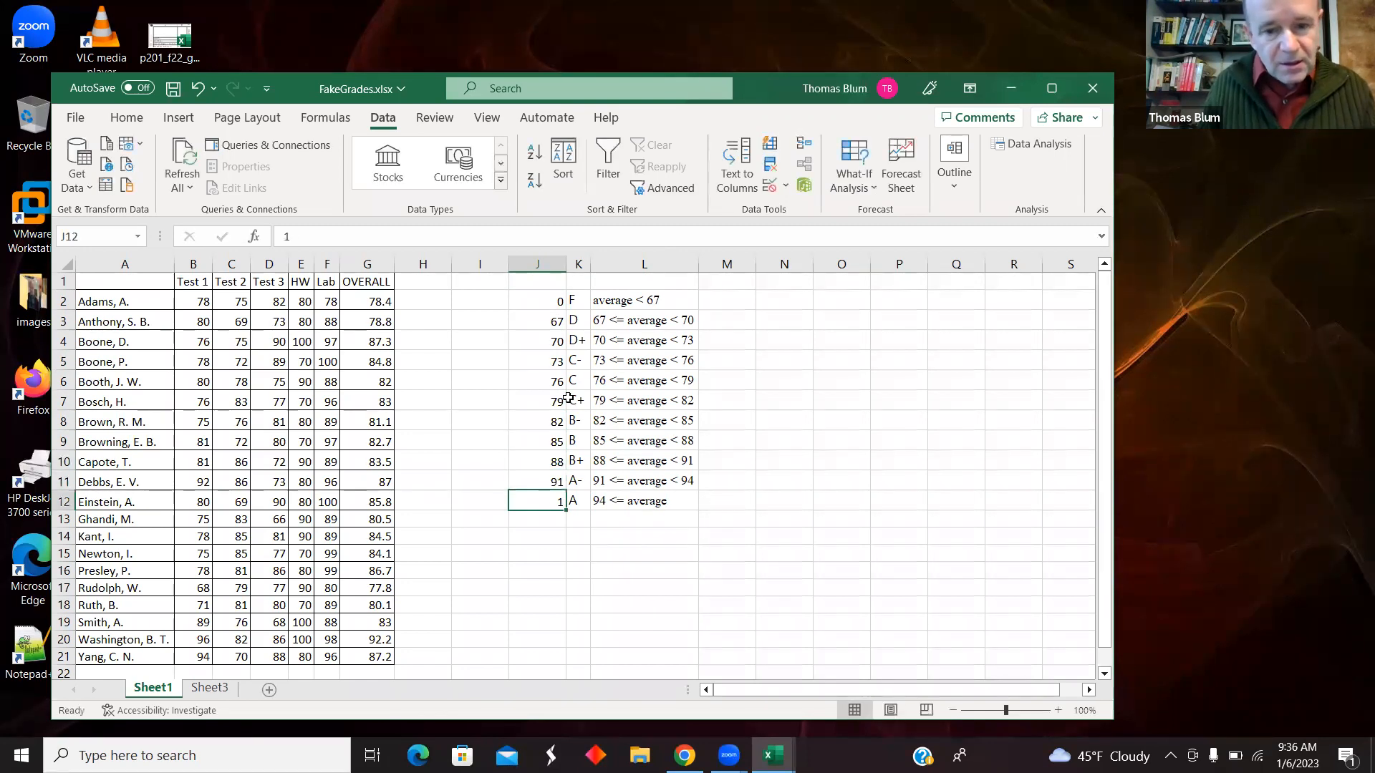
pyautogui.write('9')
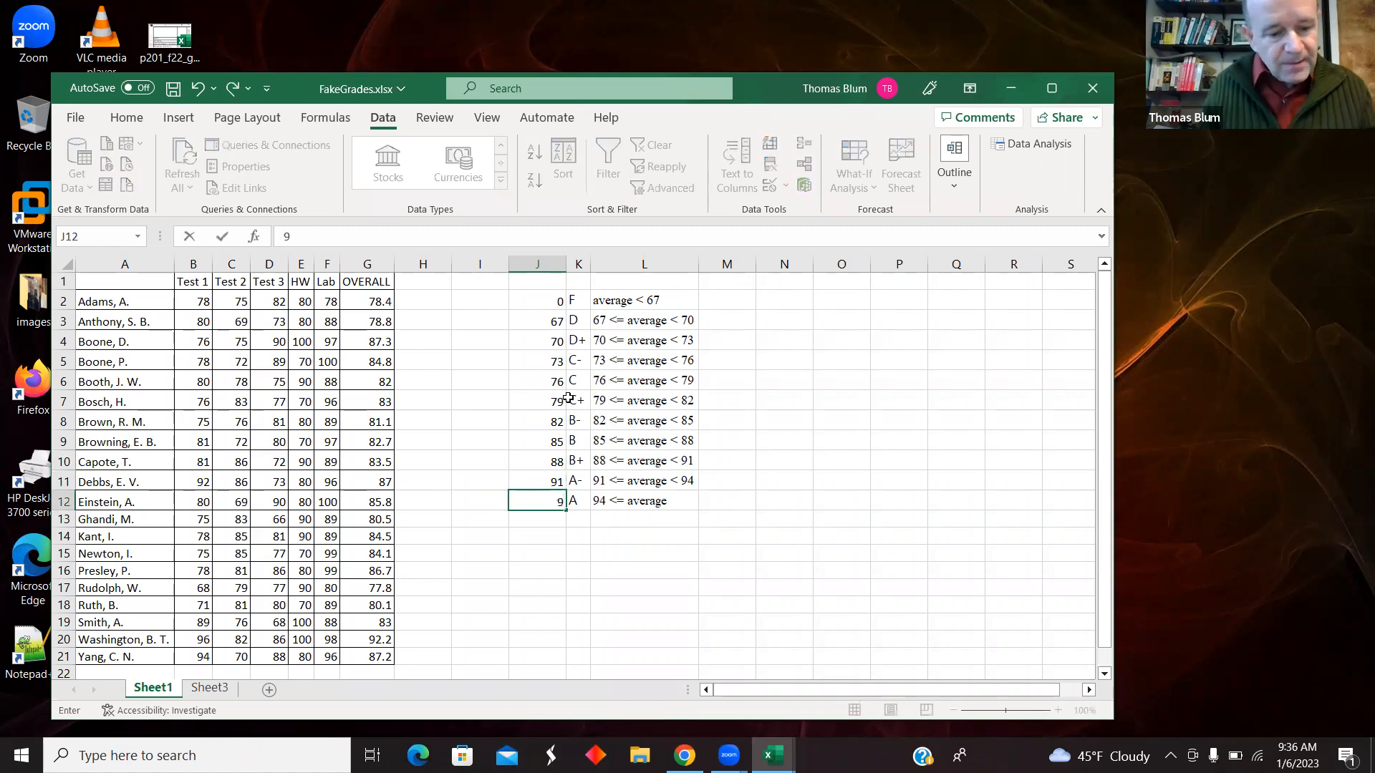
pyautogui.write('4')
pyautogui.press('Return')
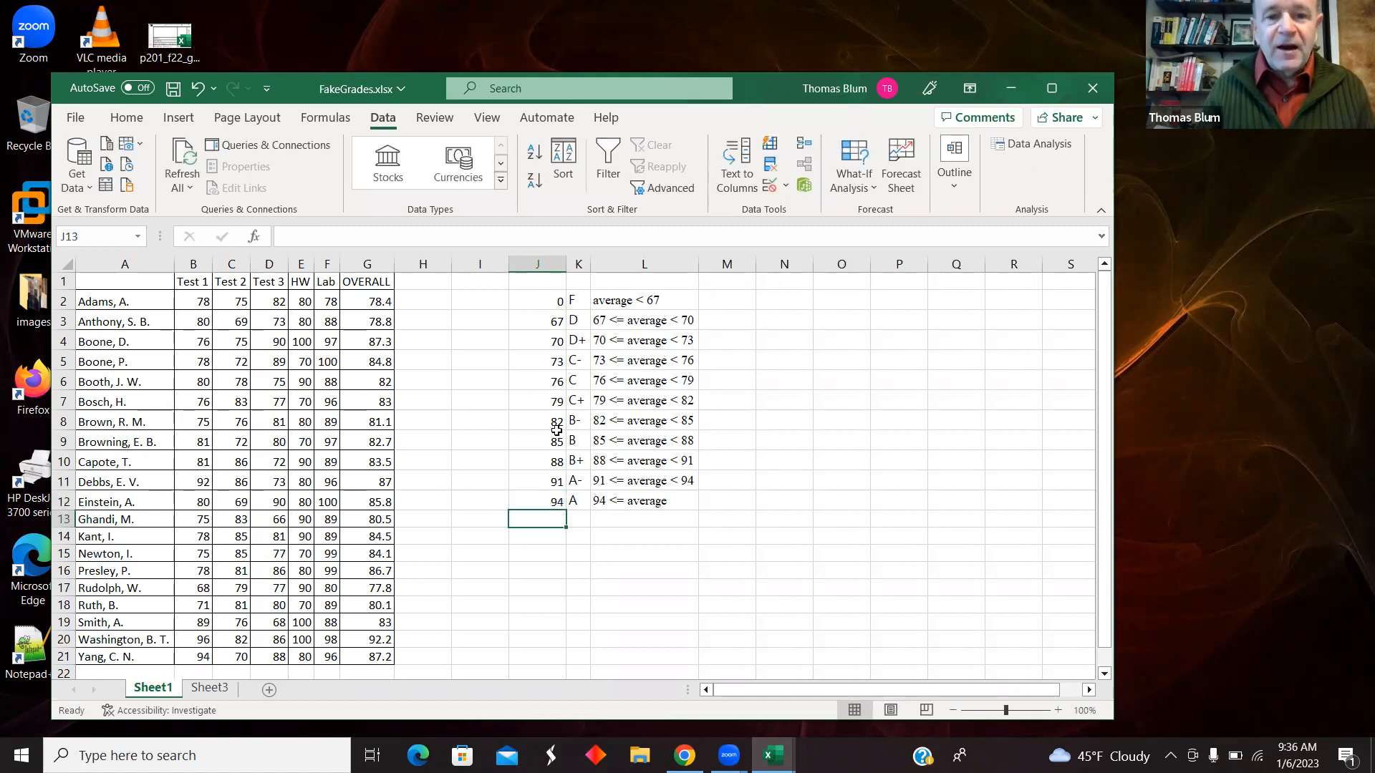
# Delete column L, which holds the written average ranges.
pyautogui.click(548, 301)
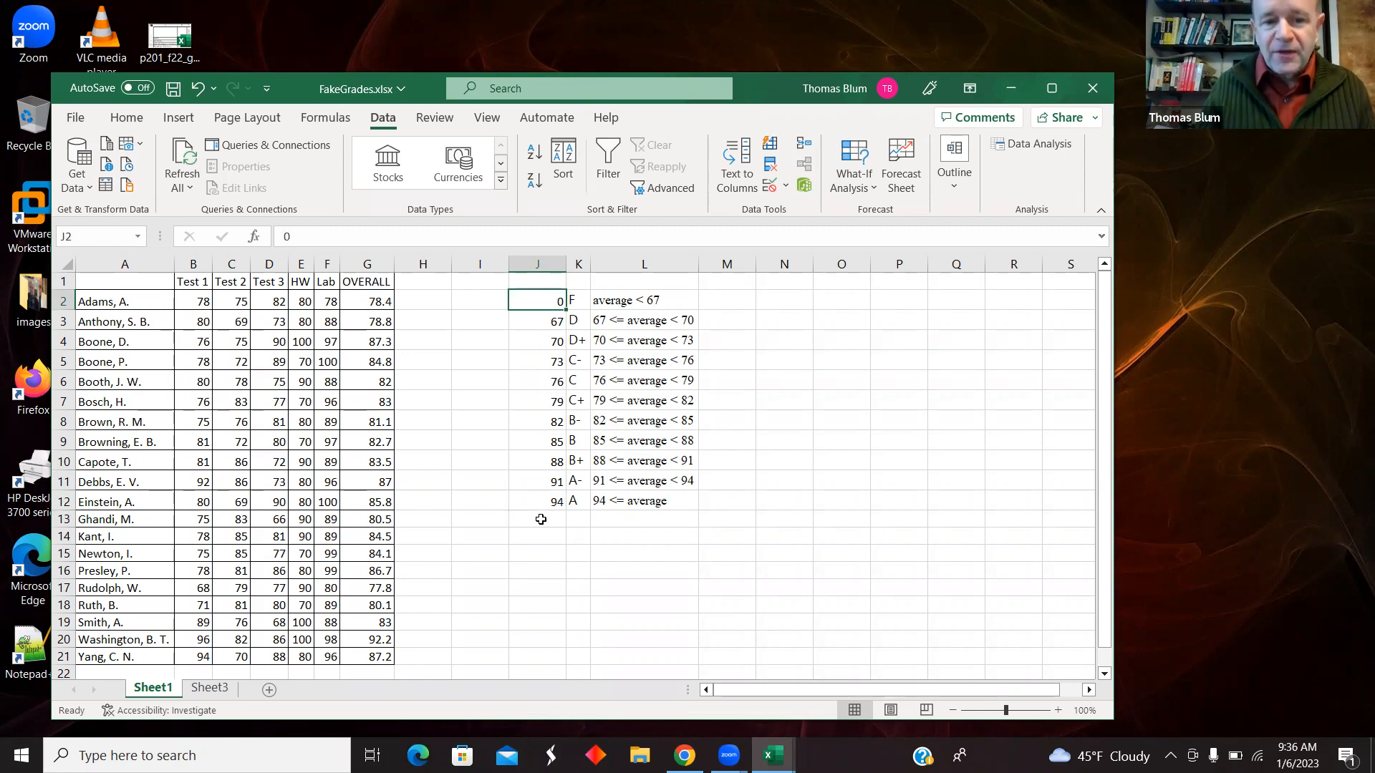
pyautogui.click(632, 264)
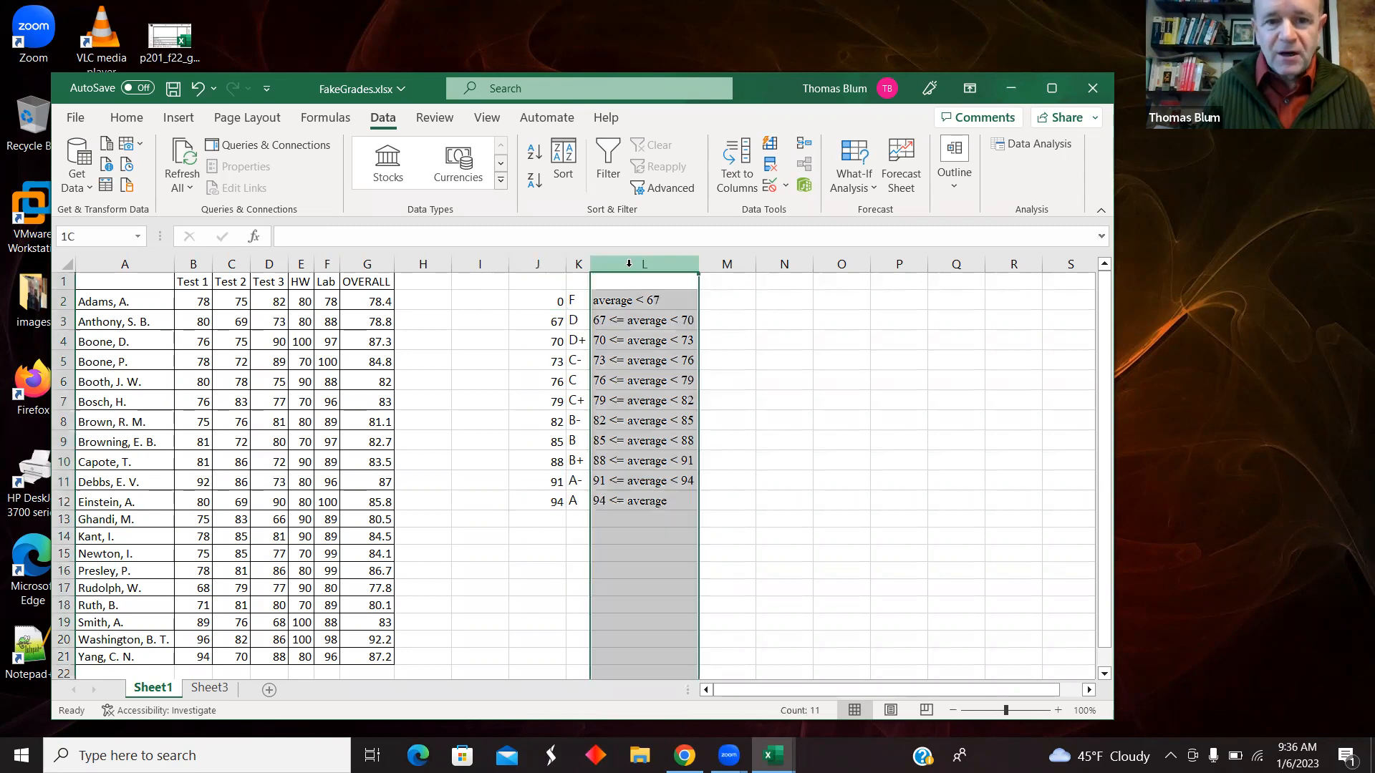
pyautogui.rightClick(630, 265)
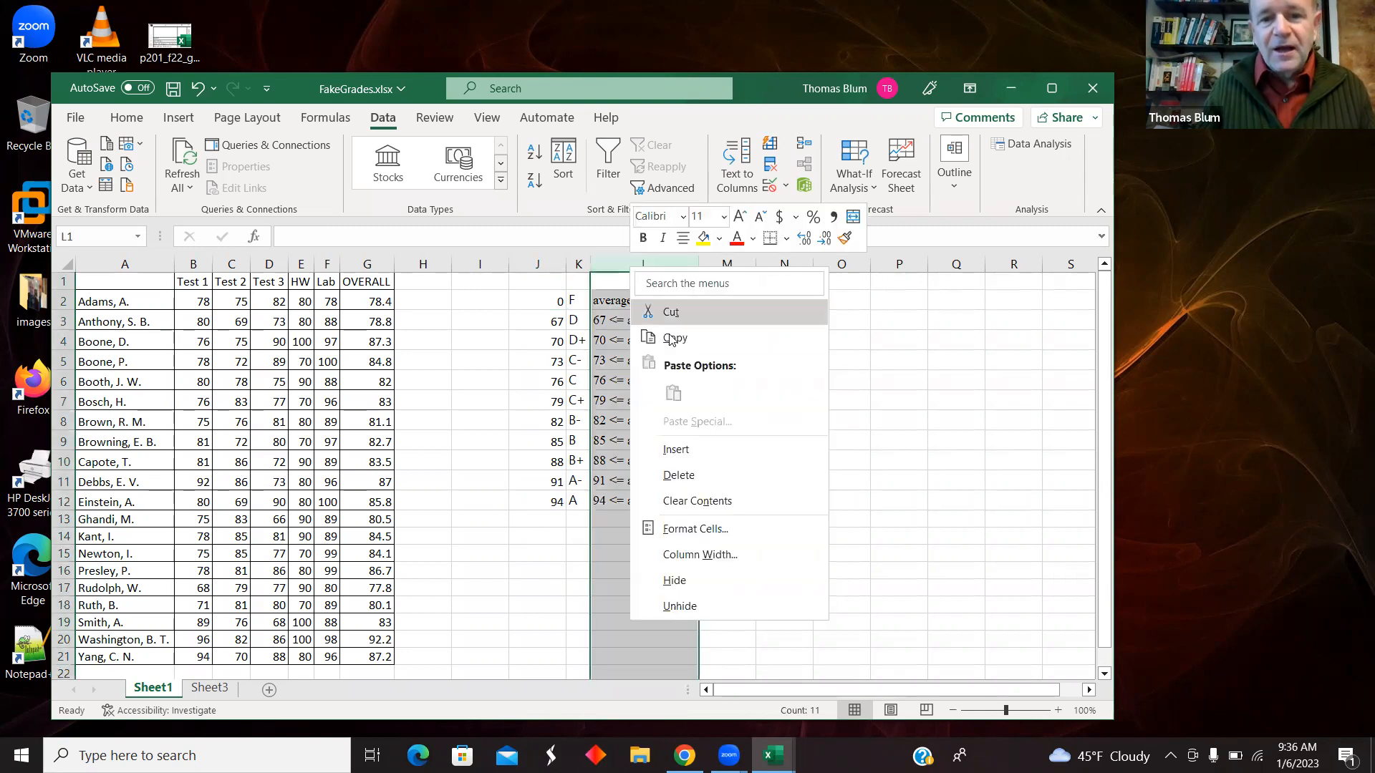
pyautogui.click(699, 478)
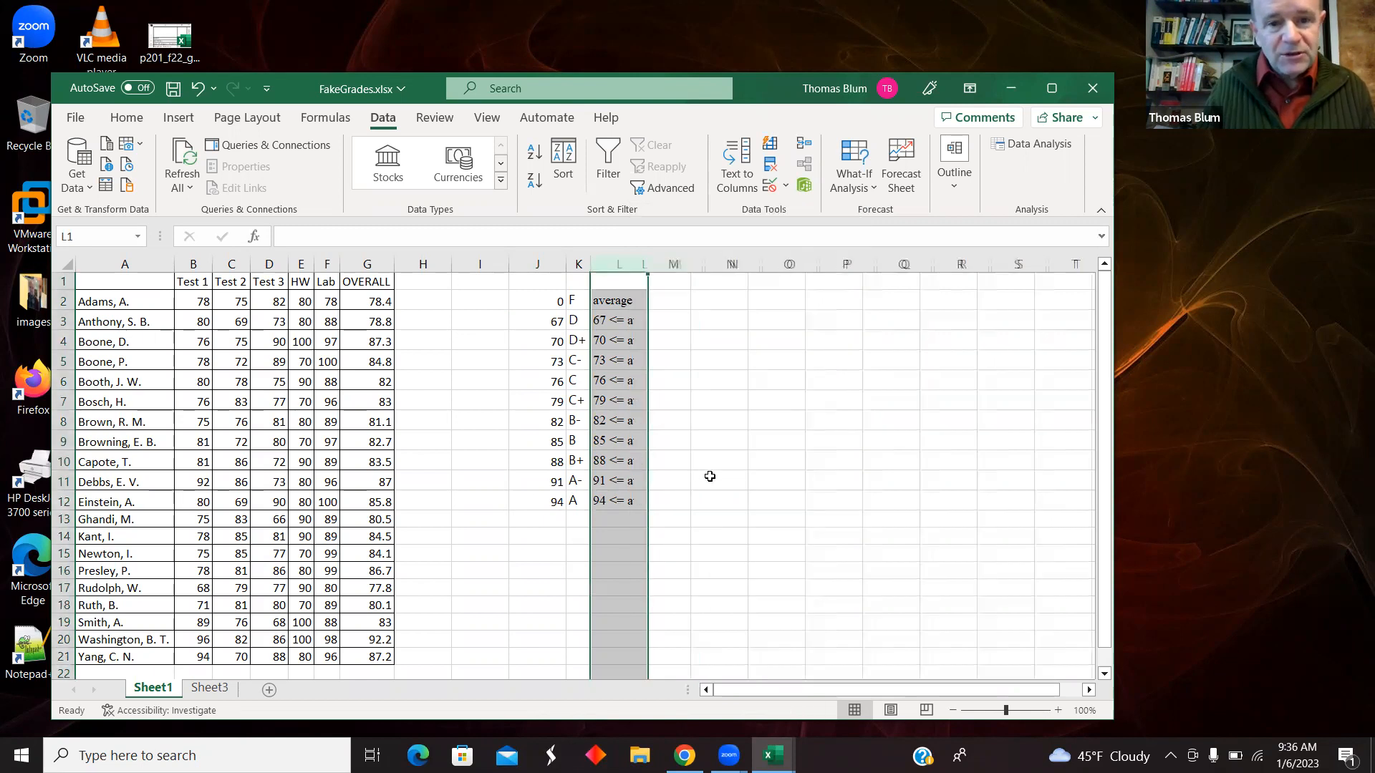
# Begin a VLOOKUP formula in H2 with the overall grade in G2 as the lookup value.
pyautogui.click(423, 301)
pyautogui.write('=')
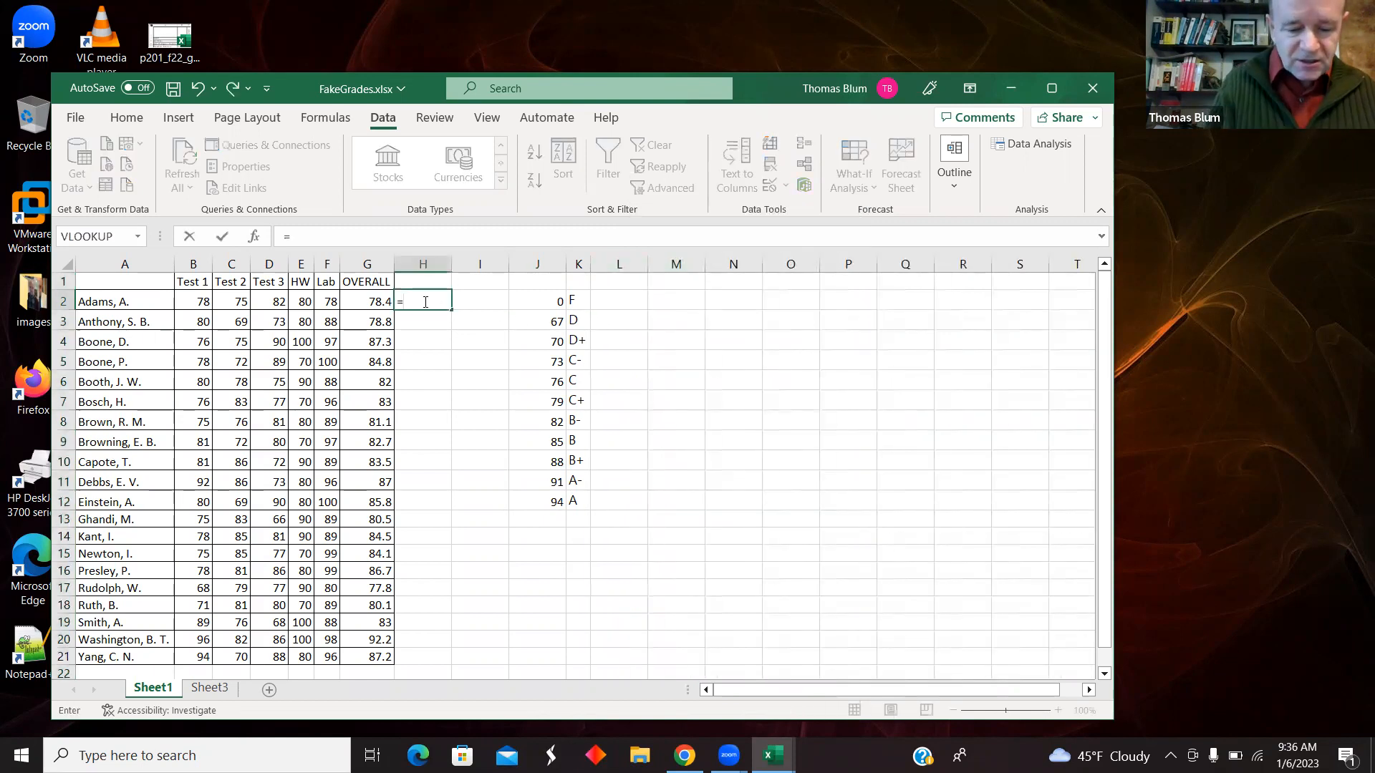
pyautogui.write('V')
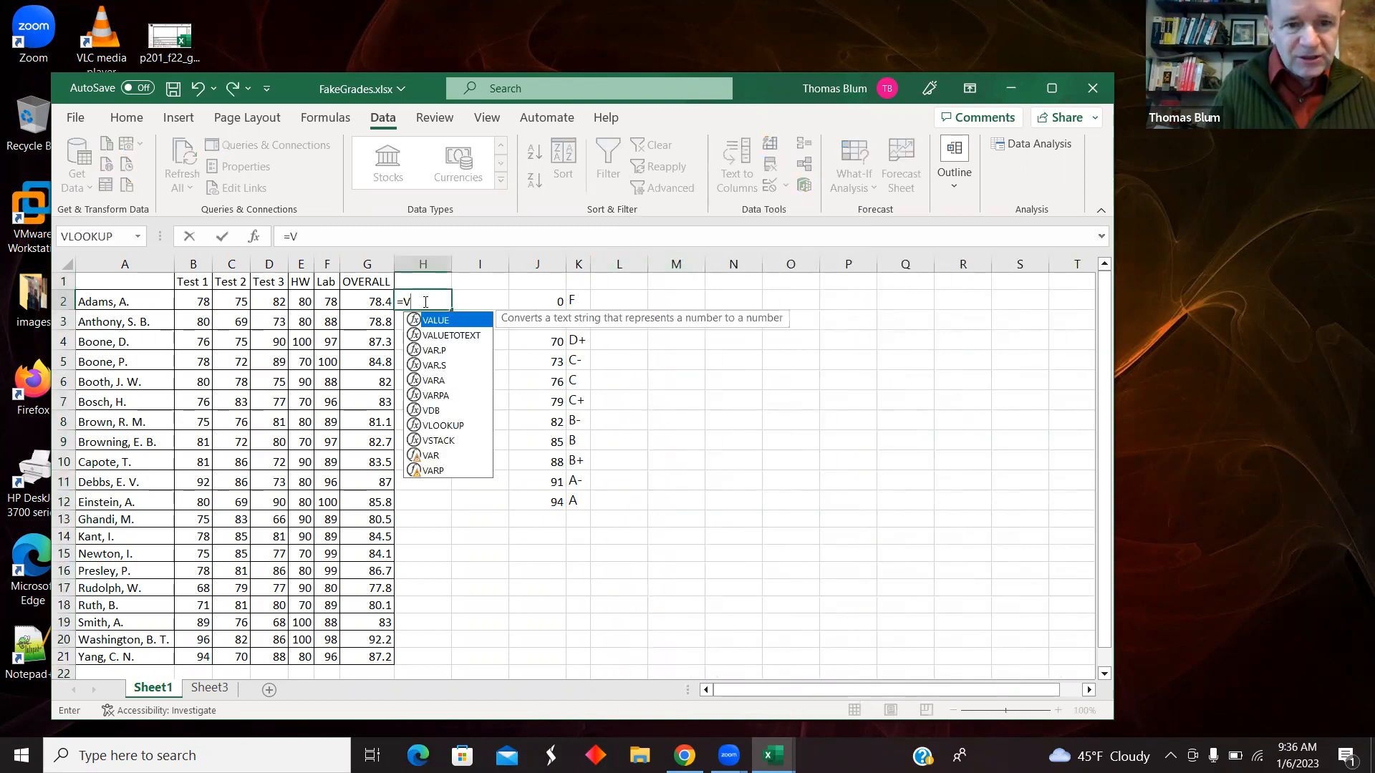
pyautogui.click(439, 427)
pyautogui.doubleClick(439, 427)
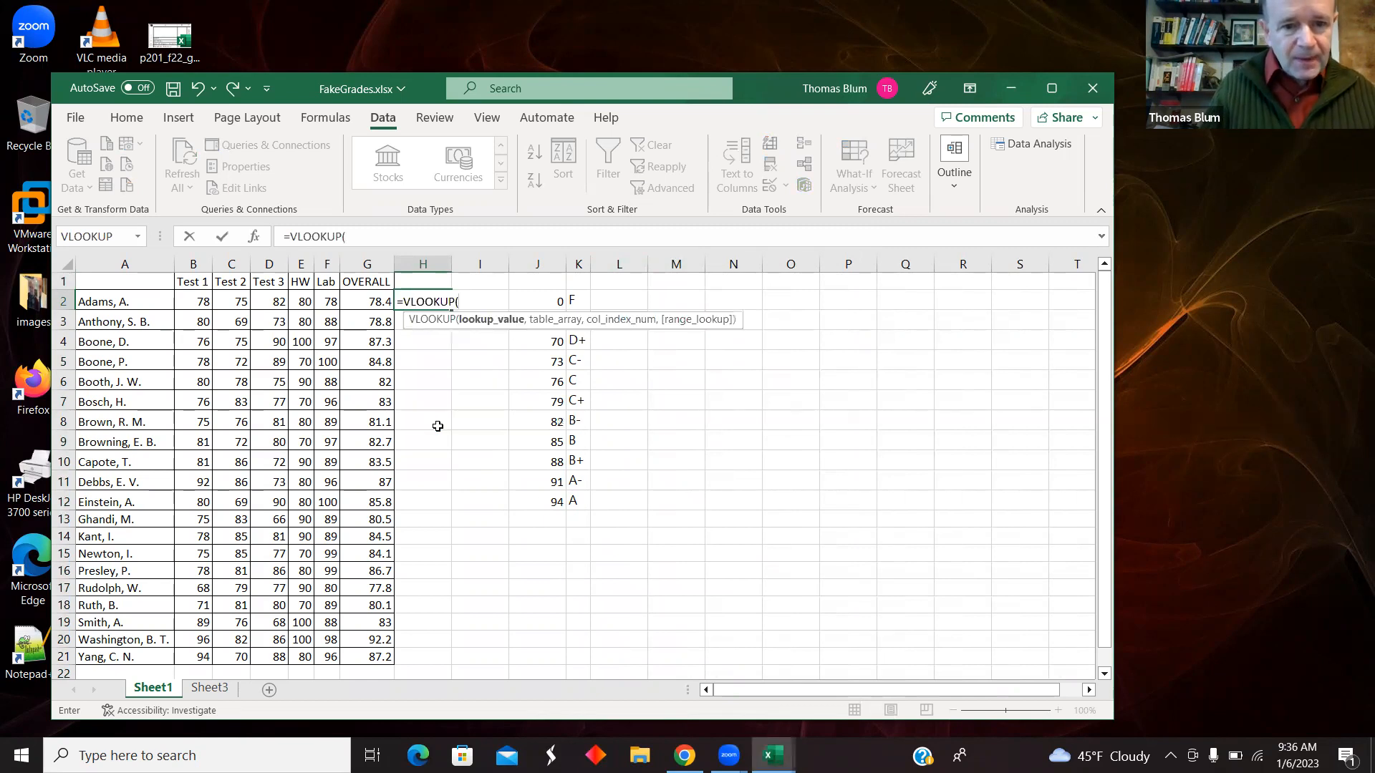
pyautogui.click(366, 300)
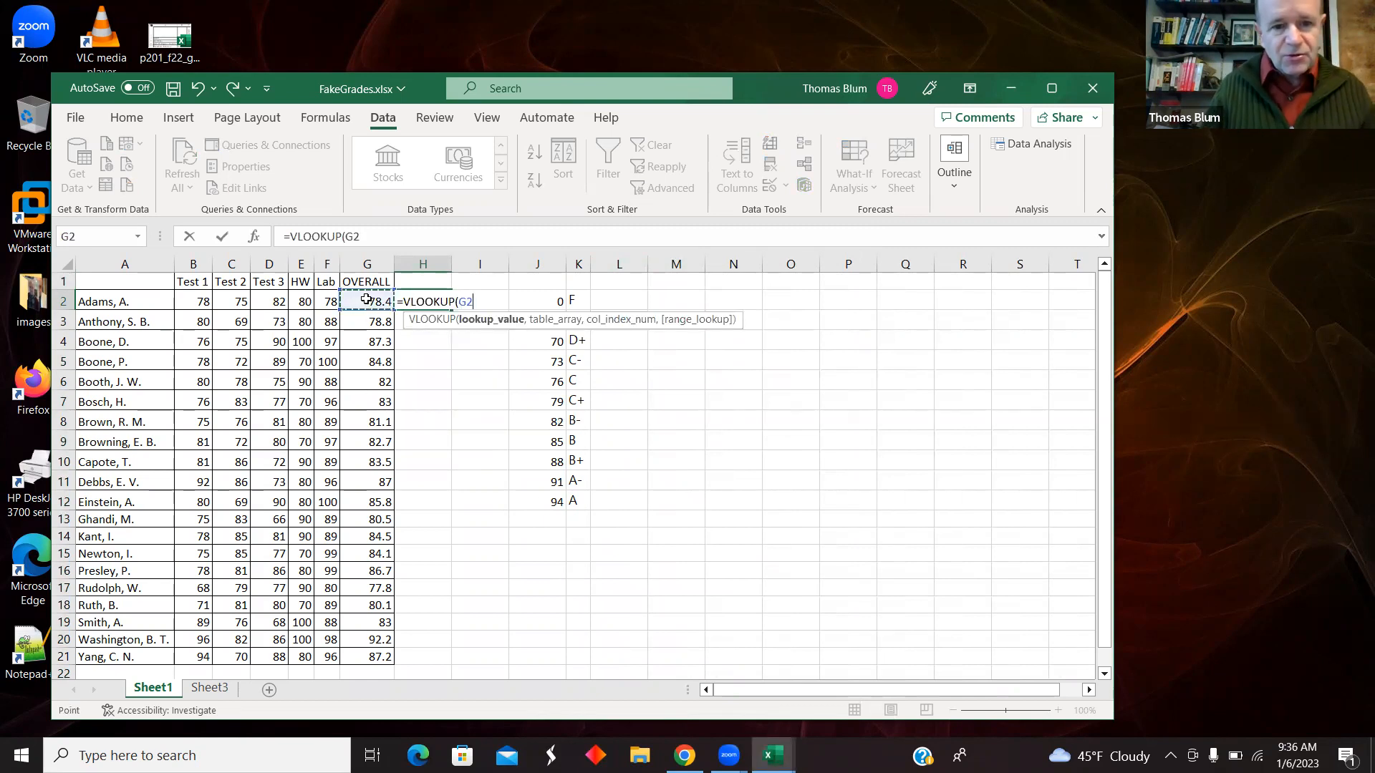
pyautogui.write(',')
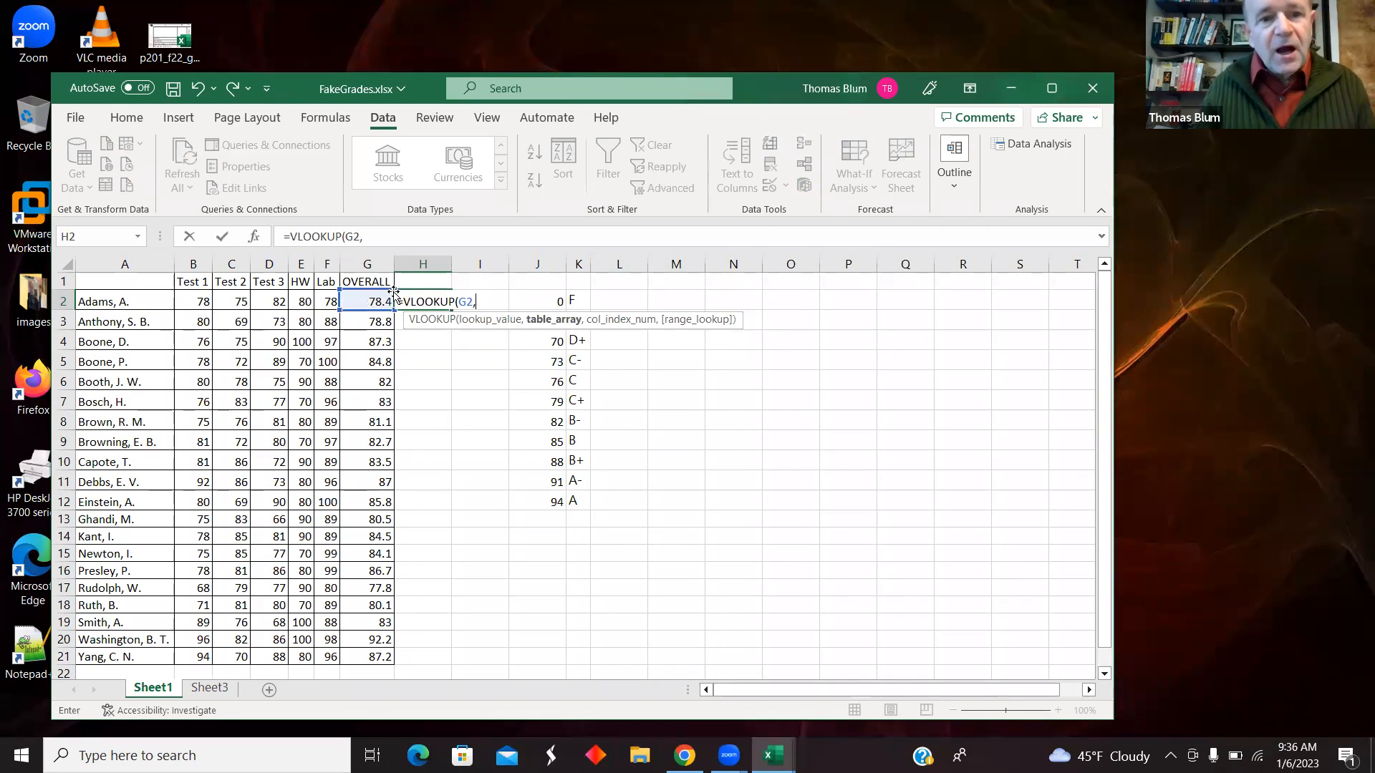
# Complete the H2 lookup with table J2:K12, column index 2 and approximate match: =VLOOKUP(G2,J2:K12,2,TRUE).
pyautogui.moveTo(548, 299); pyautogui.dragTo(579, 495)
pyautogui.click(417, 239)
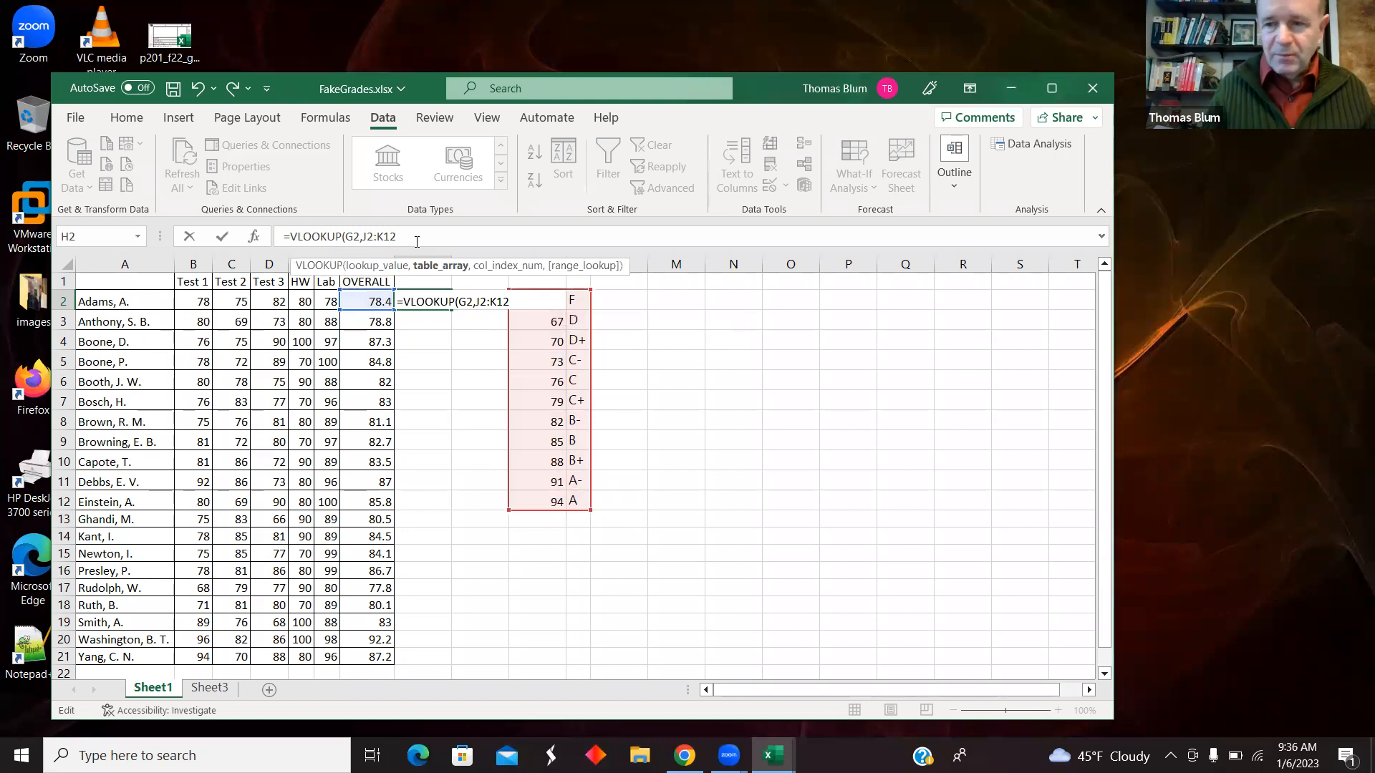
pyautogui.write(',')
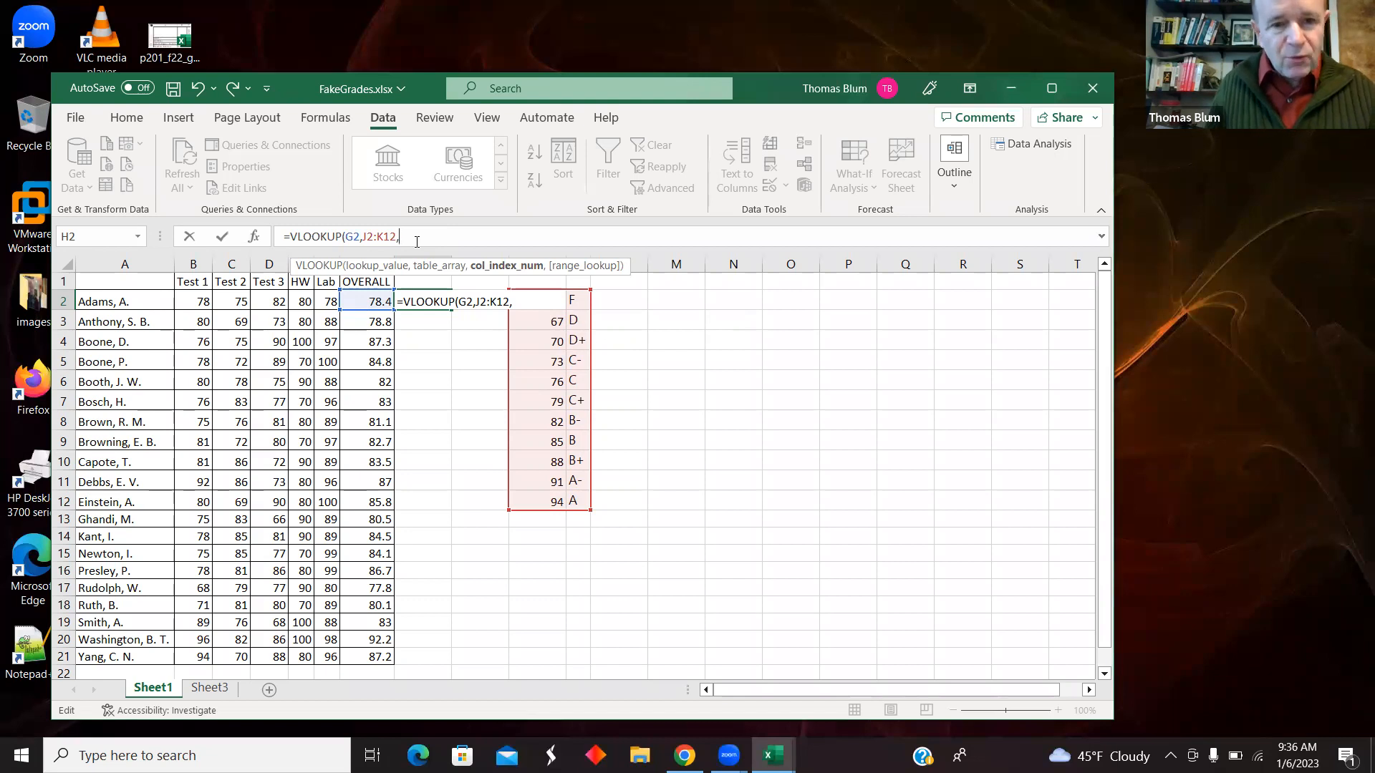
pyautogui.write('2')
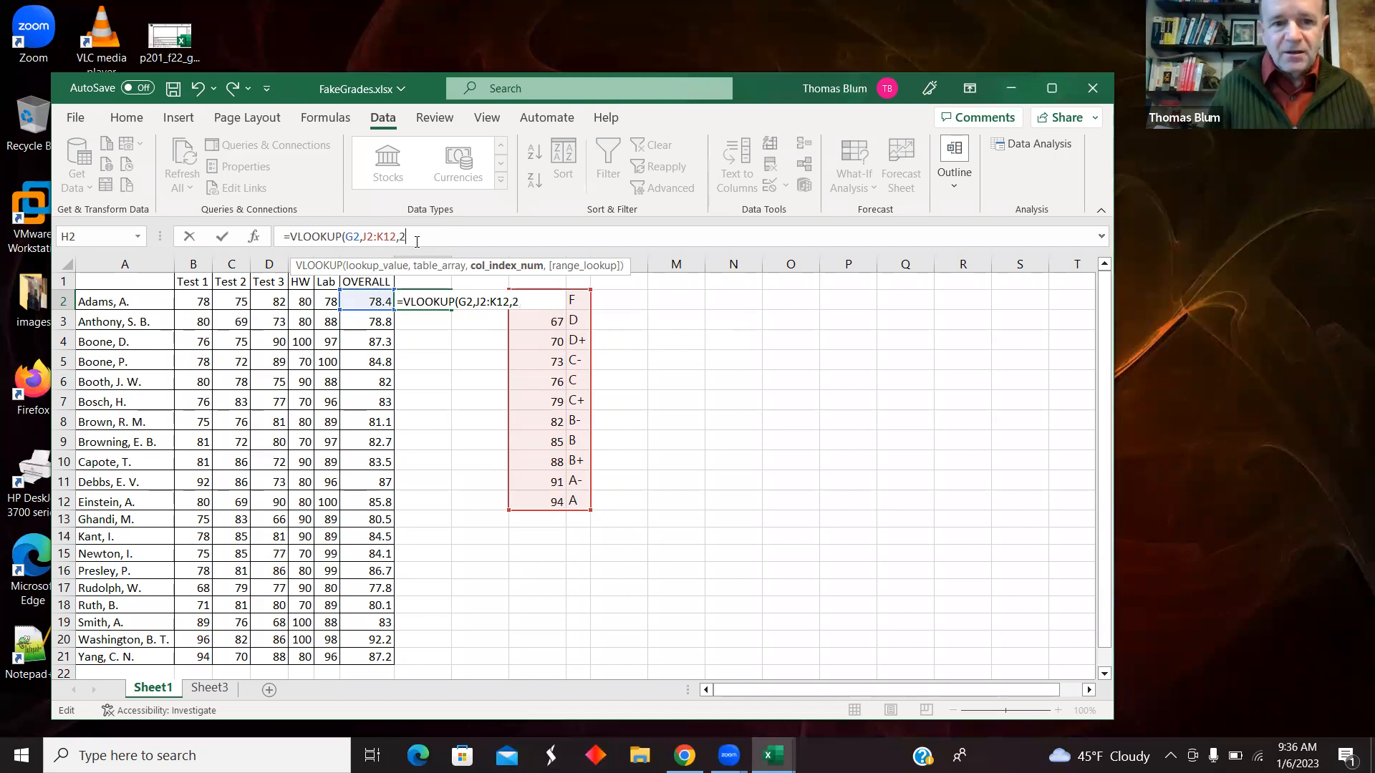
pyautogui.write(',')
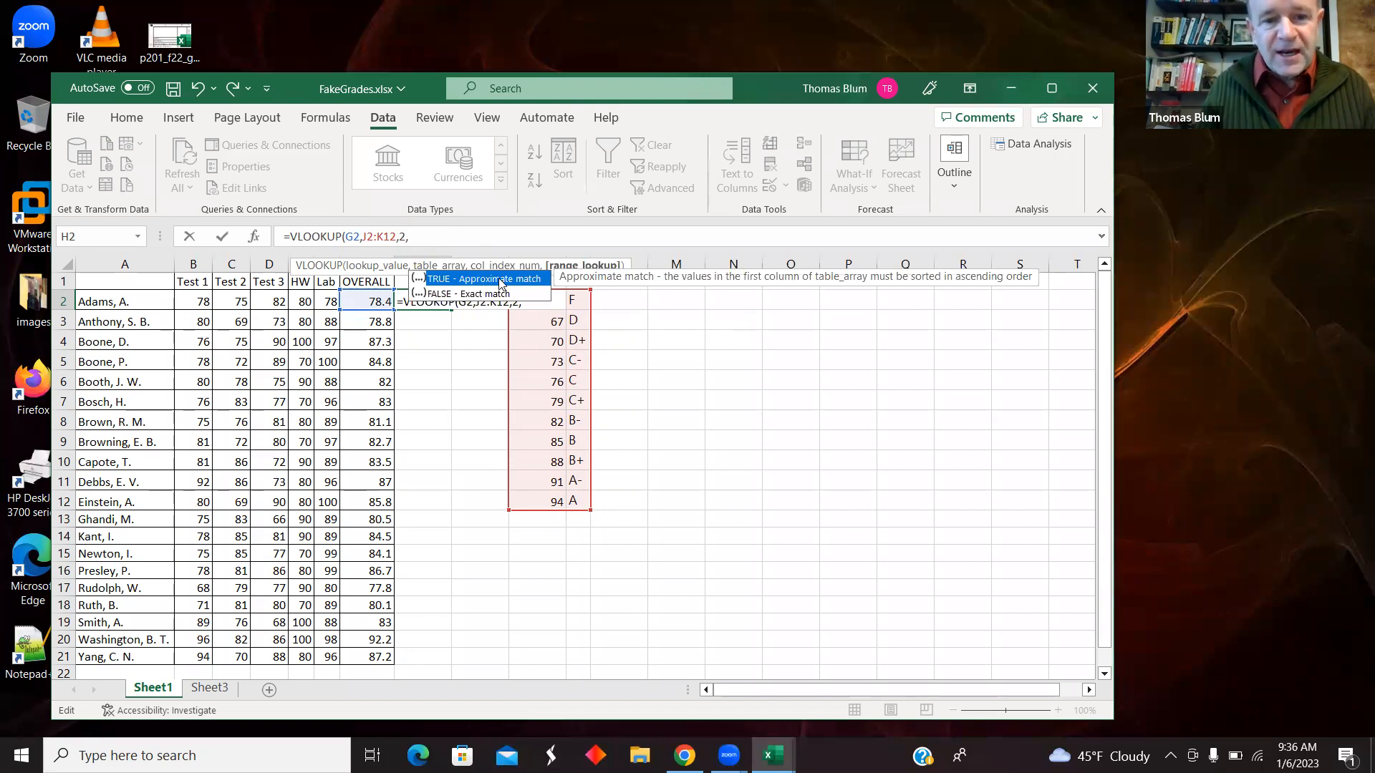
pyautogui.doubleClick(461, 281)
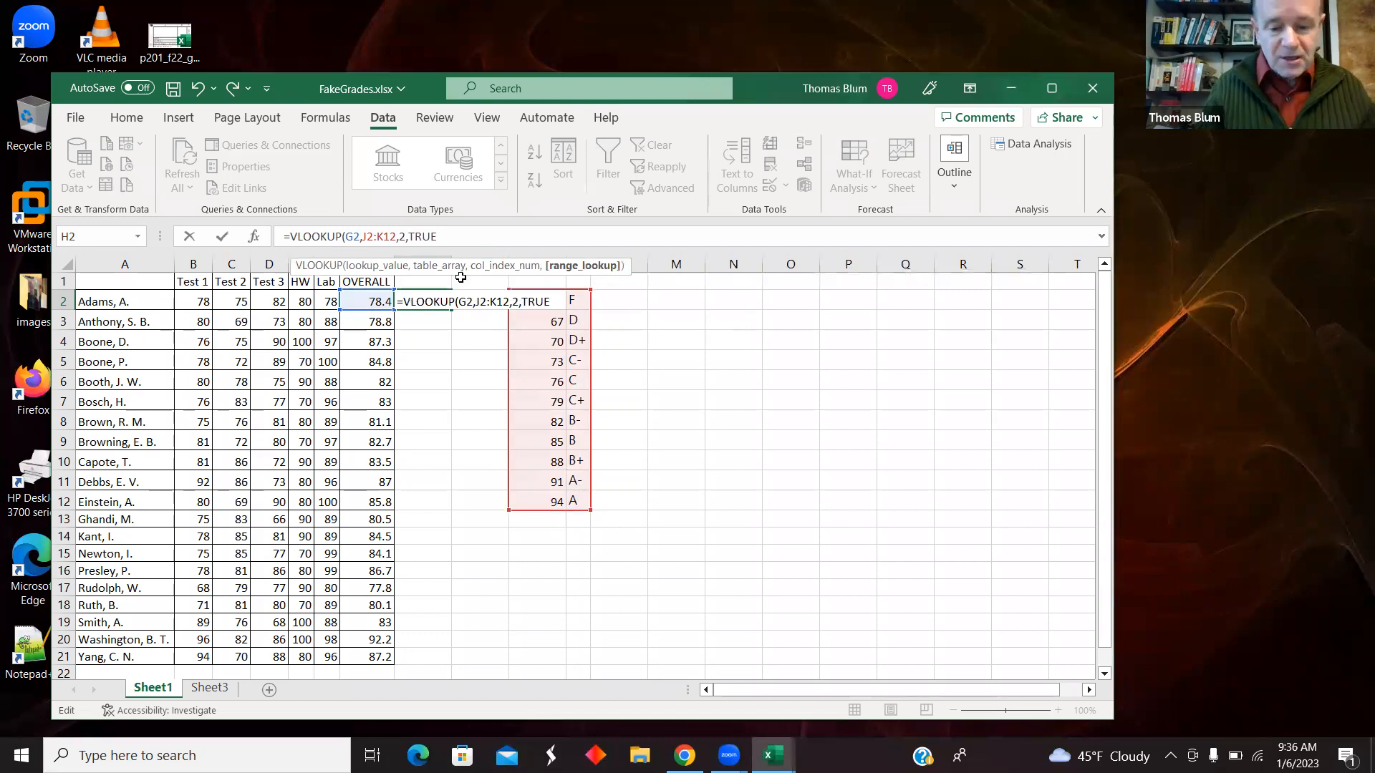
pyautogui.write(')')
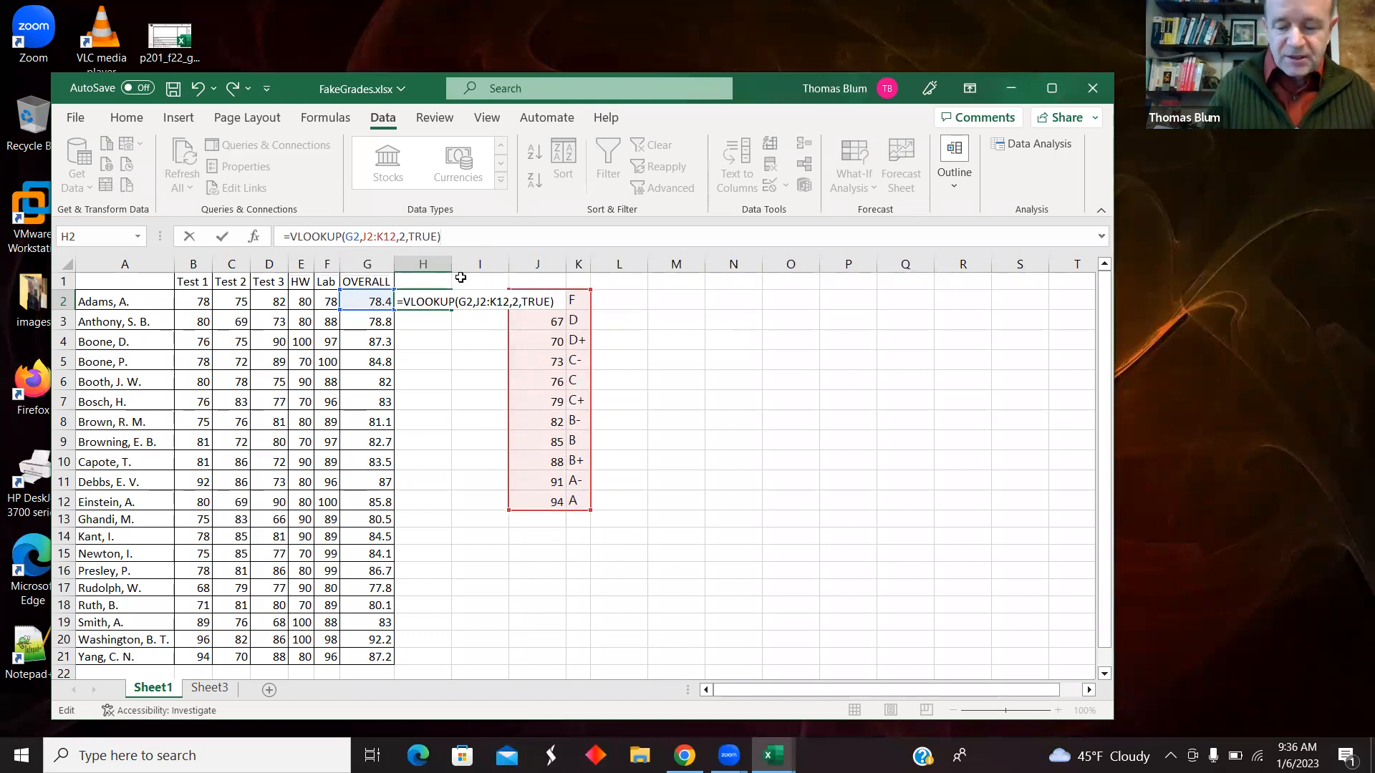
pyautogui.press('Return')
# Lock the table's row references in the H2 formula as J$2:K$12.
pyautogui.click(429, 304)
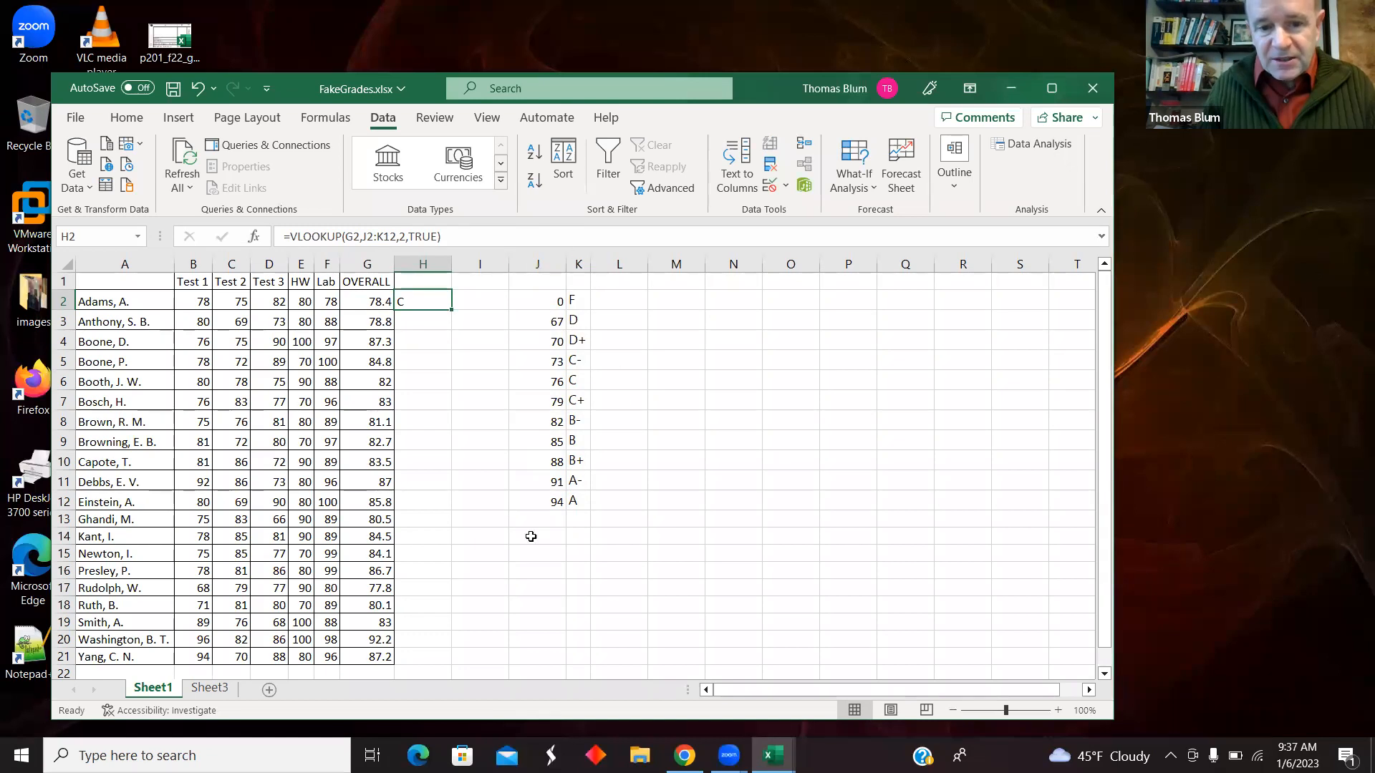
pyautogui.click(371, 237)
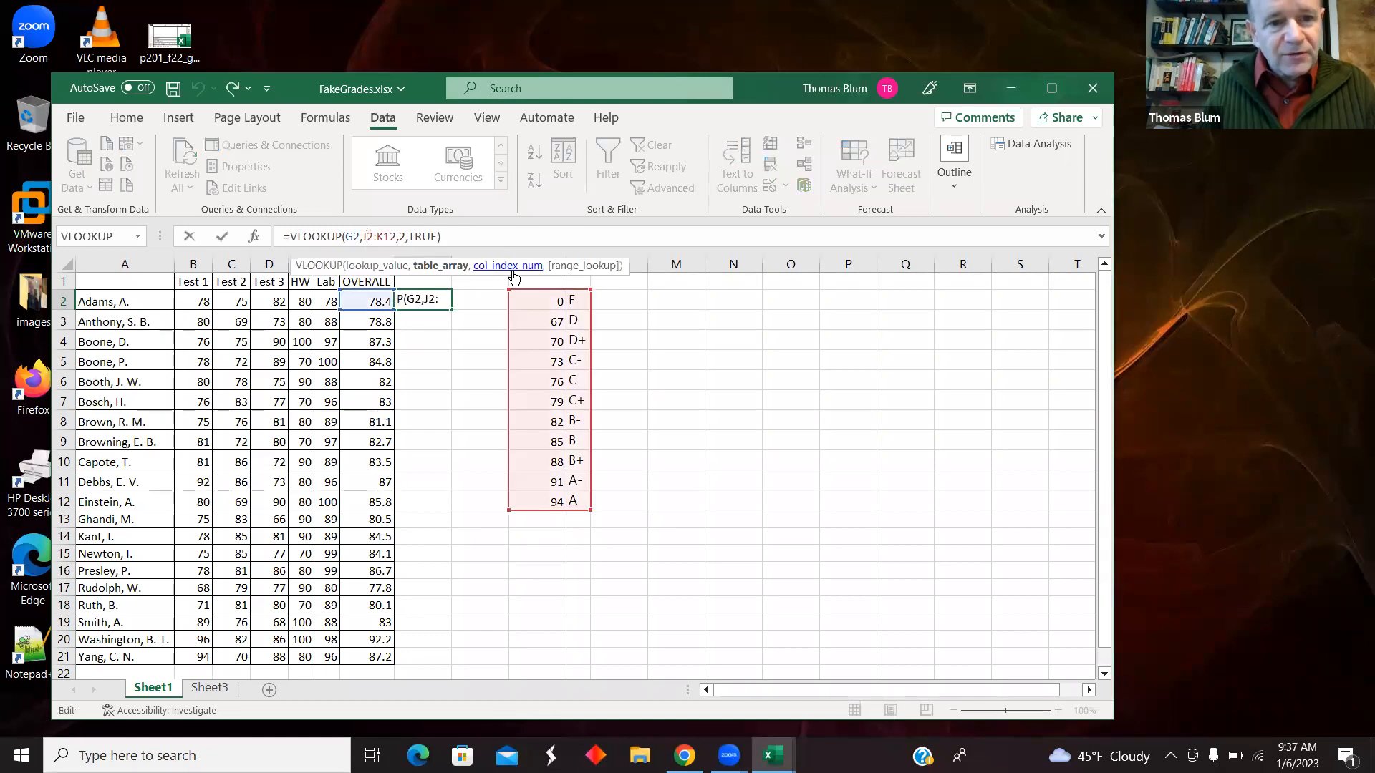
pyautogui.write('$')
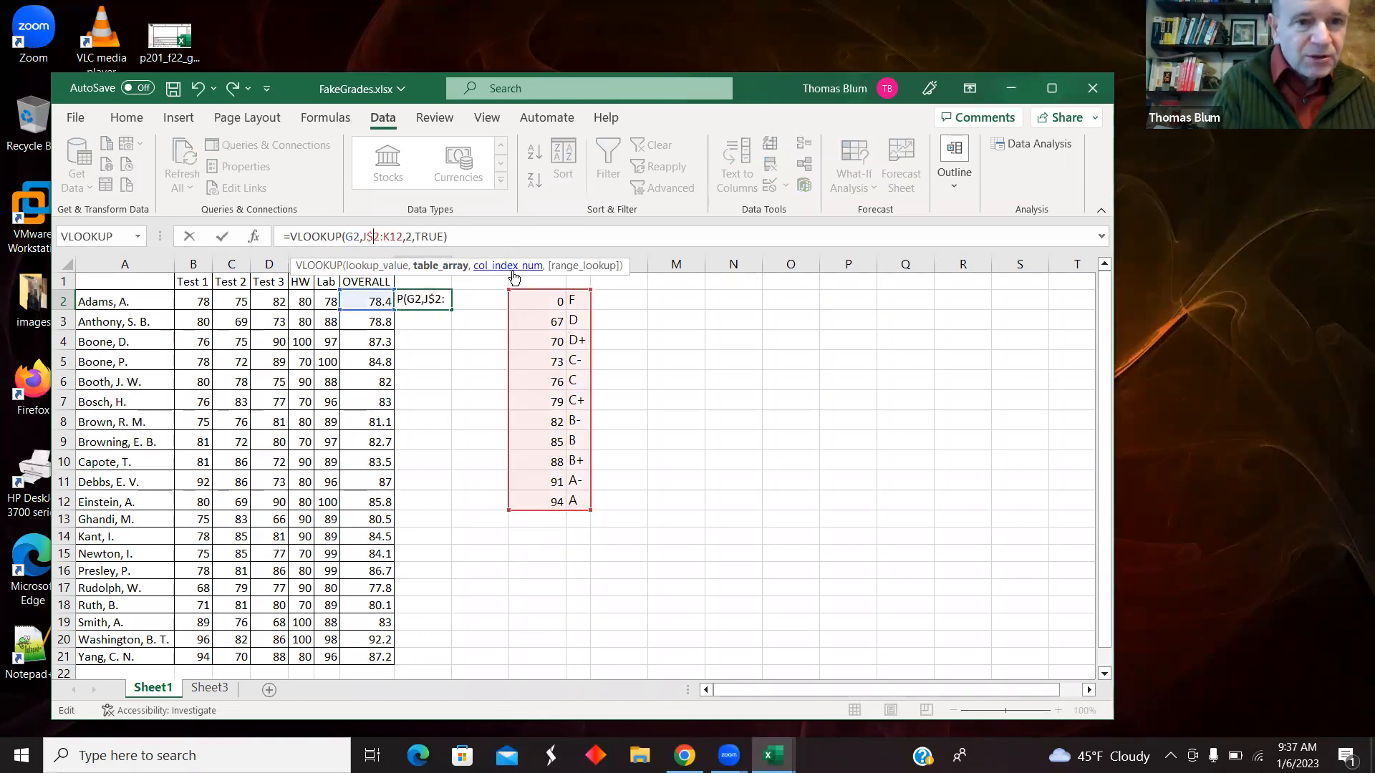
pyautogui.press('Right')
pyautogui.press('Right')
pyautogui.write('$')
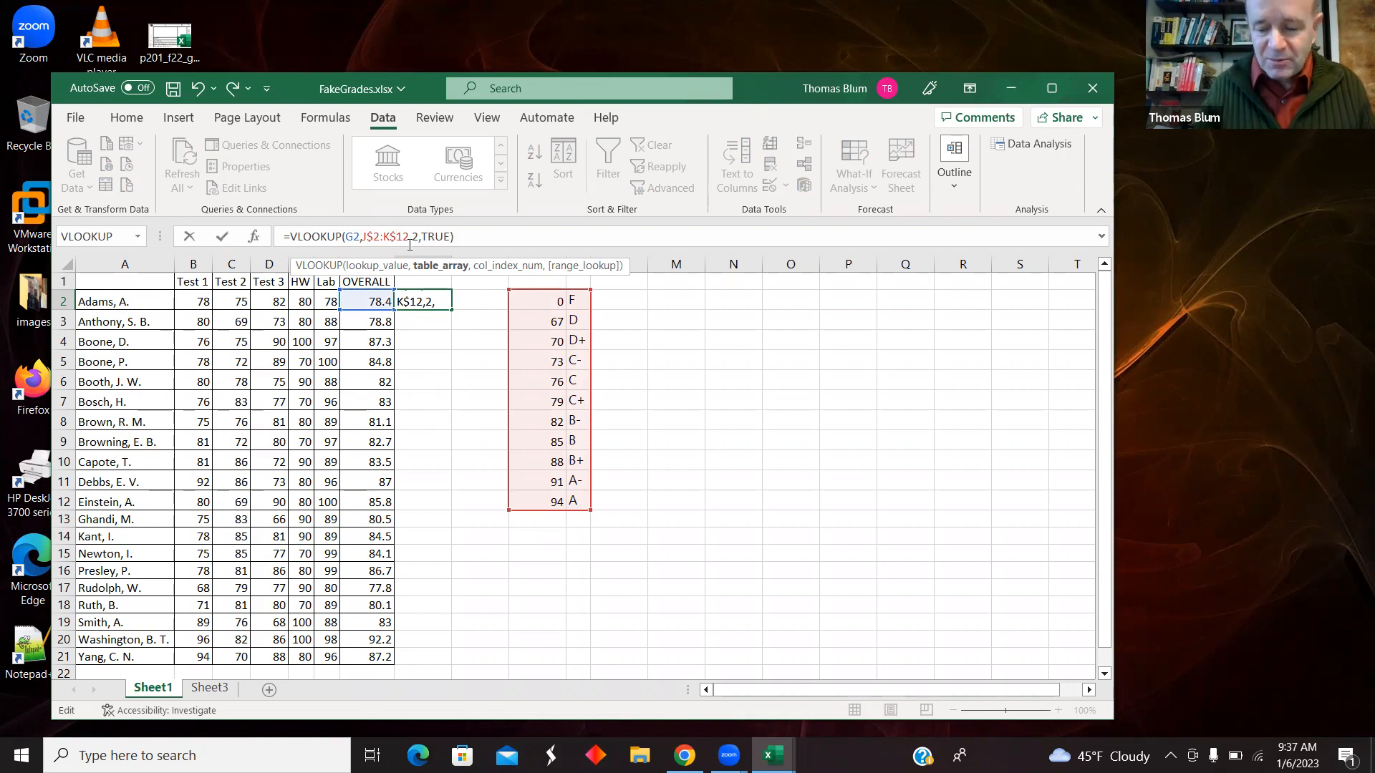
pyautogui.press('Return')
# Fill the H2 lookup formula down through H21 for all students and deselect the range.
pyautogui.click(422, 297)
pyautogui.moveTo(453, 311); pyautogui.dragTo(494, 662)
pyautogui.click(351, 641)
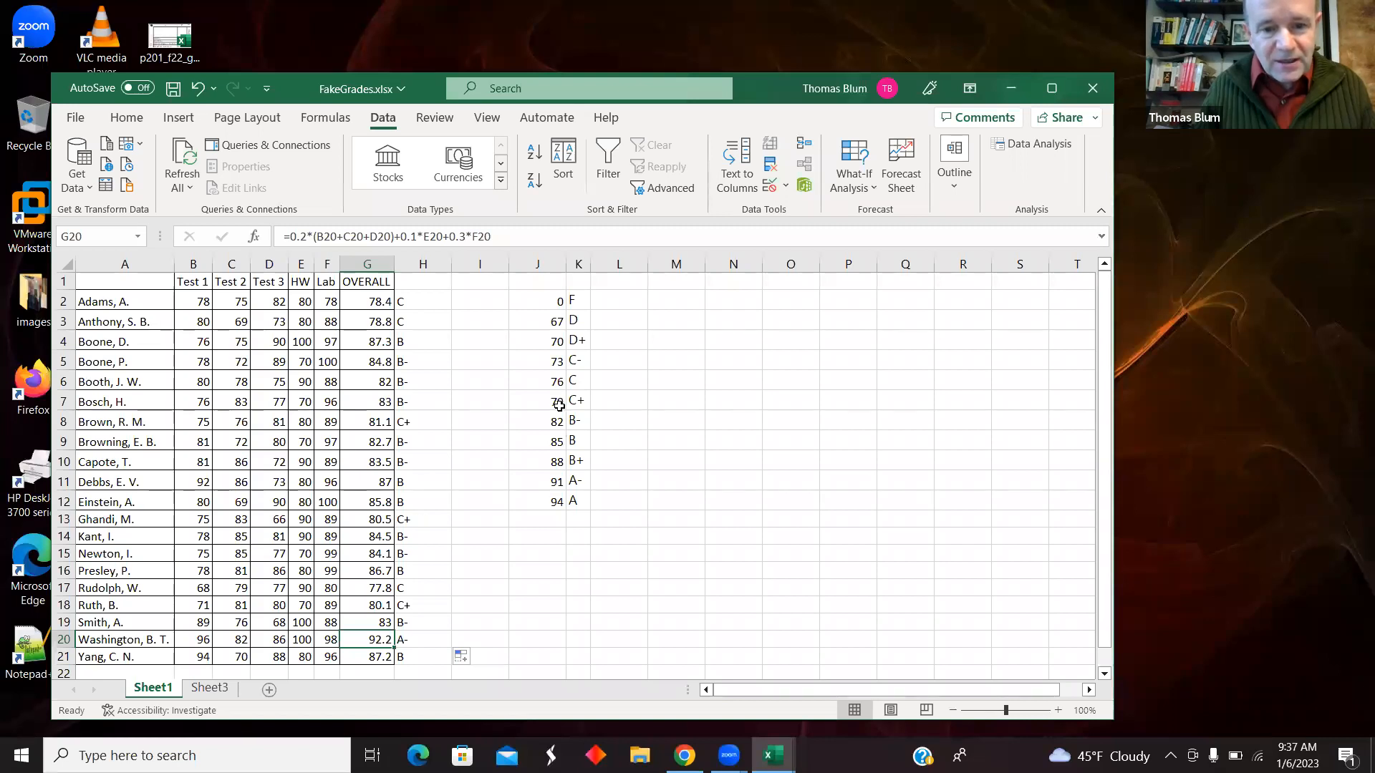
pyautogui.click(562, 602)
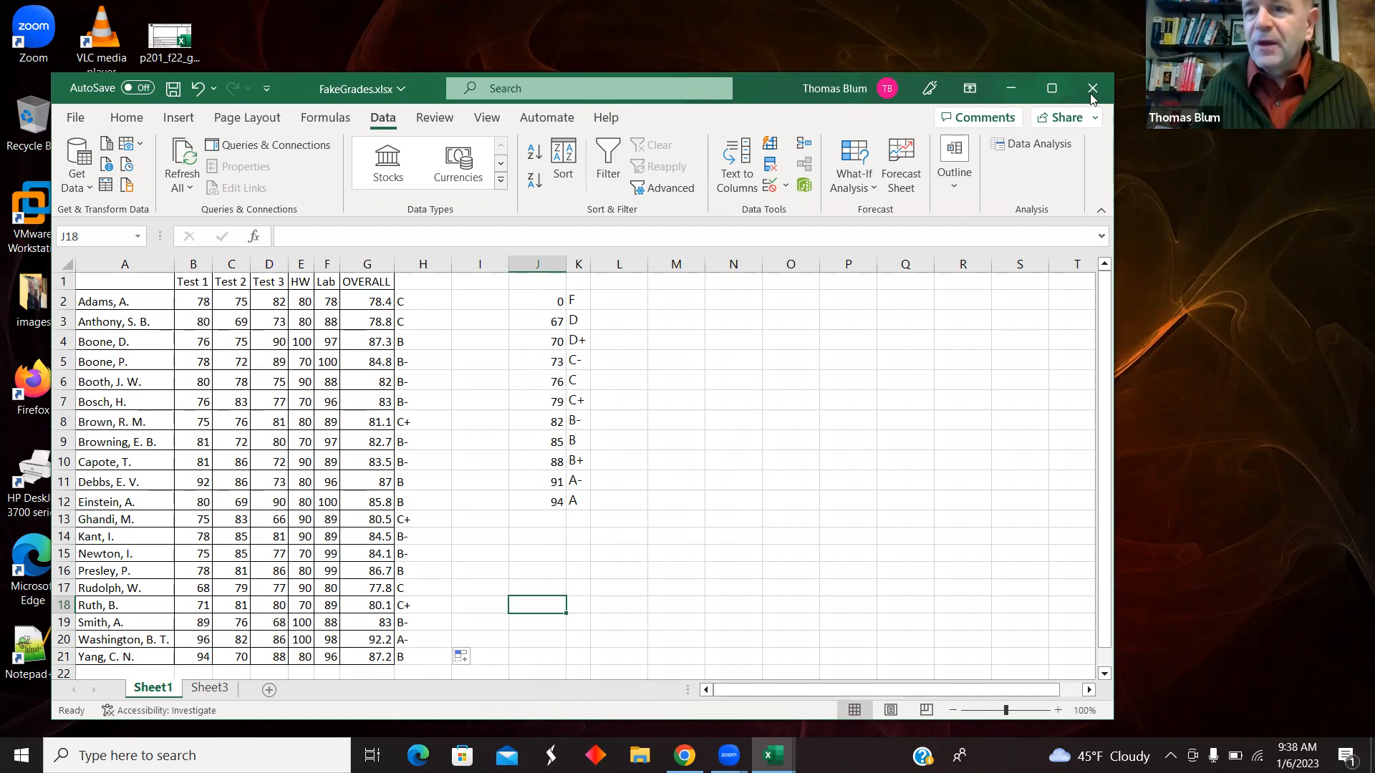
pyautogui.click(1143, 108)
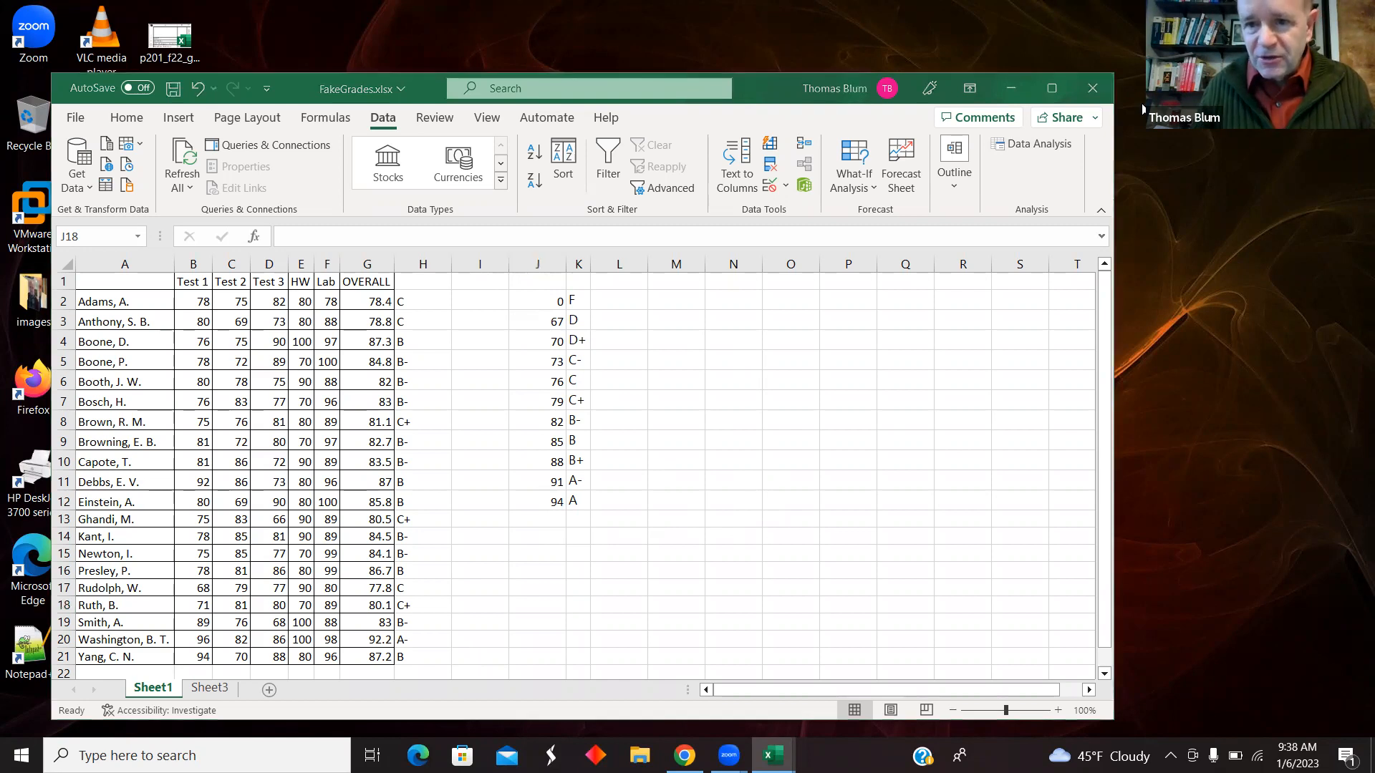